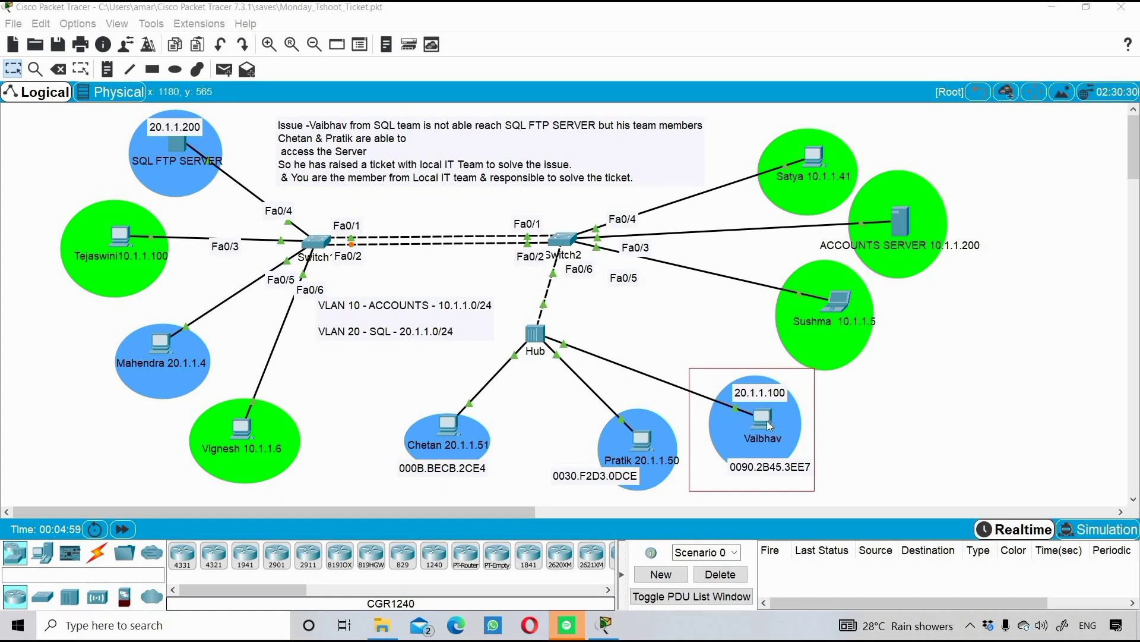
Step: Open the command prompt of the PC at 20.1.1.100 and test an FTP connection to 20.1.1.200
left_click(769, 424)
left_click(508, 168)
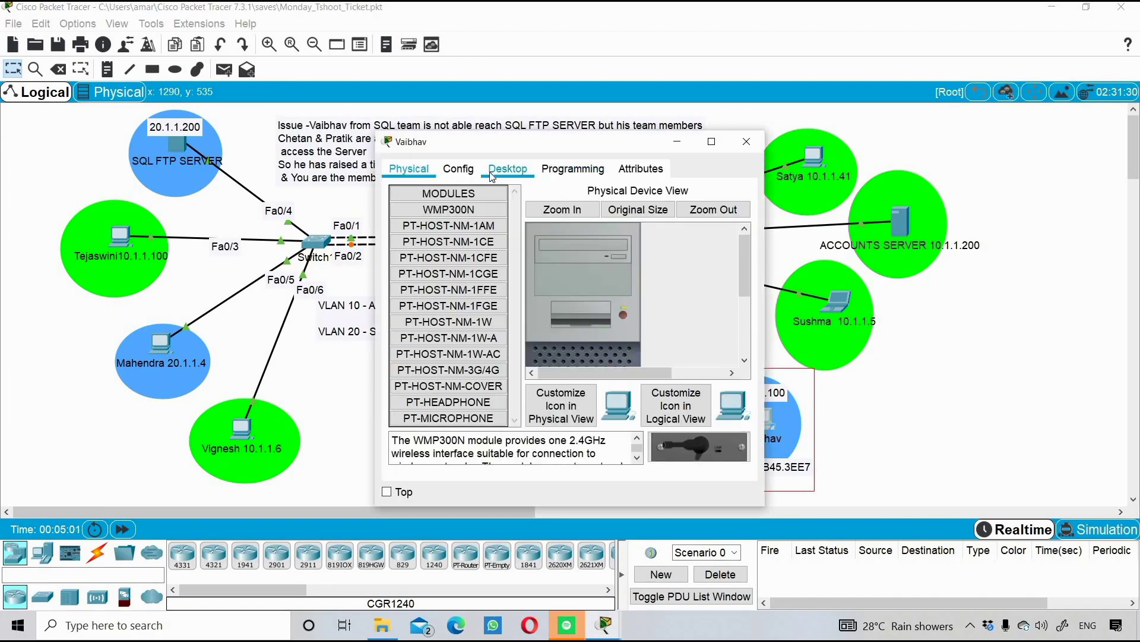
left_click(655, 252)
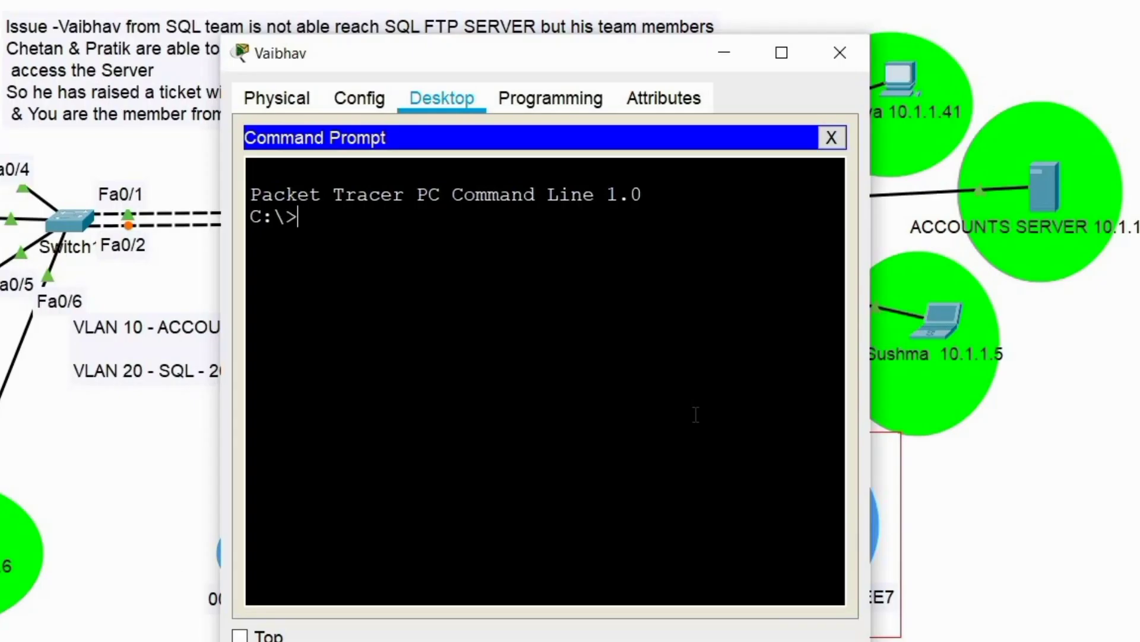
type("p")
key("BackSpace")
type("ftp 20.1.1.200")
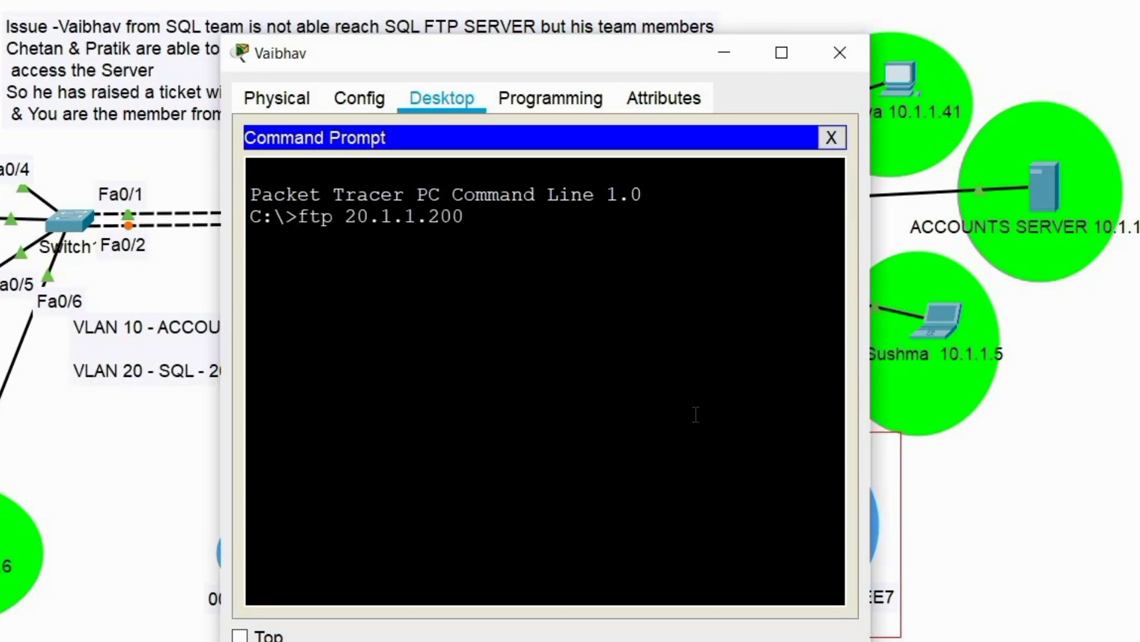
key("Return")
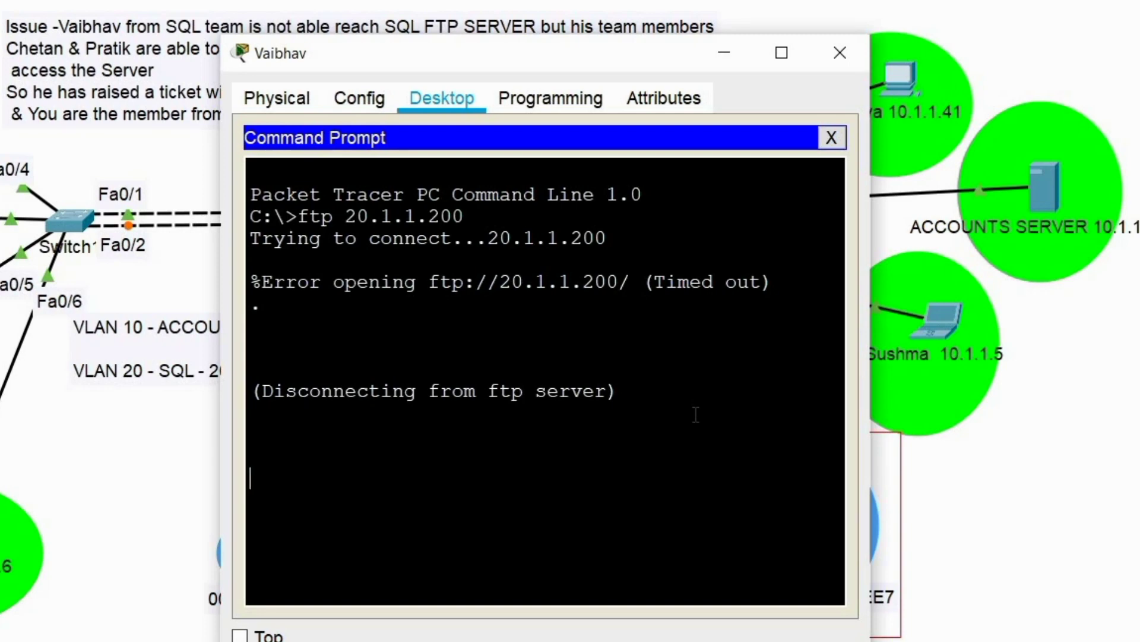
left_click_drag(264, 283, 644, 280)
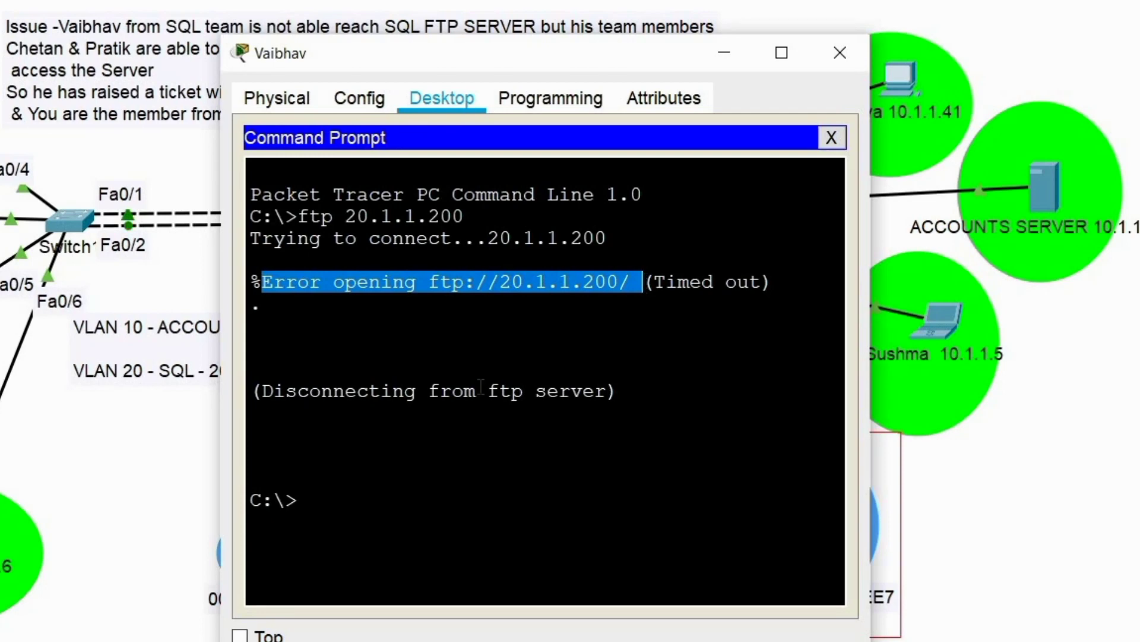
Step: Ping 20.1.1.200 from the command prompt of the PC at 20.1.1.100, stopping the ping before it completes
left_click(381, 476)
type("ping 20")
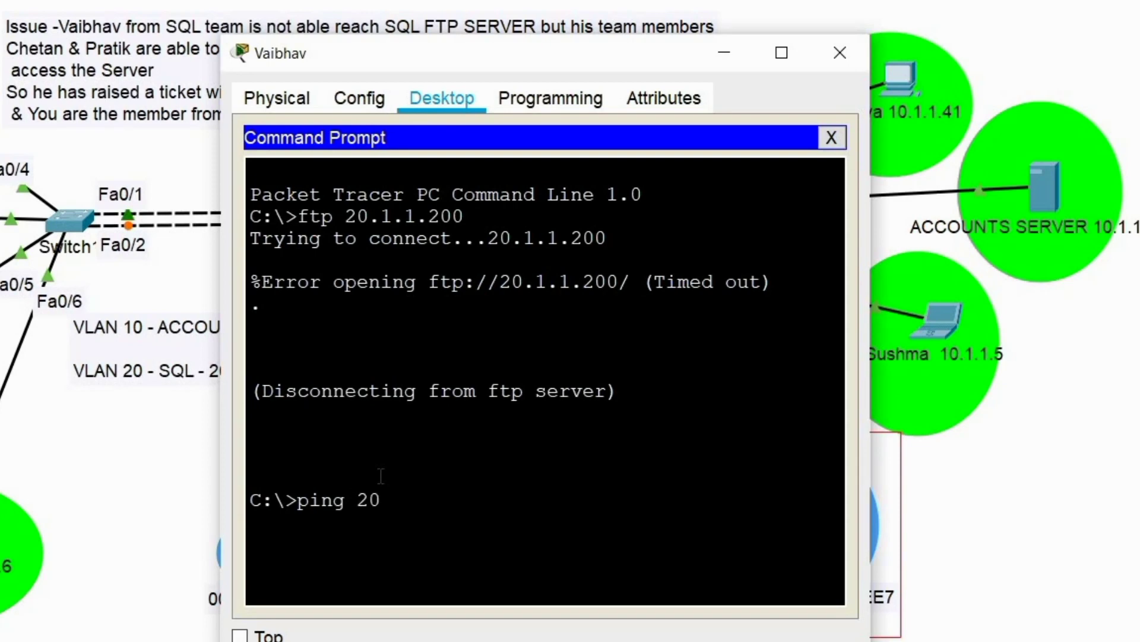
type(".1.1.200")
key("Return")
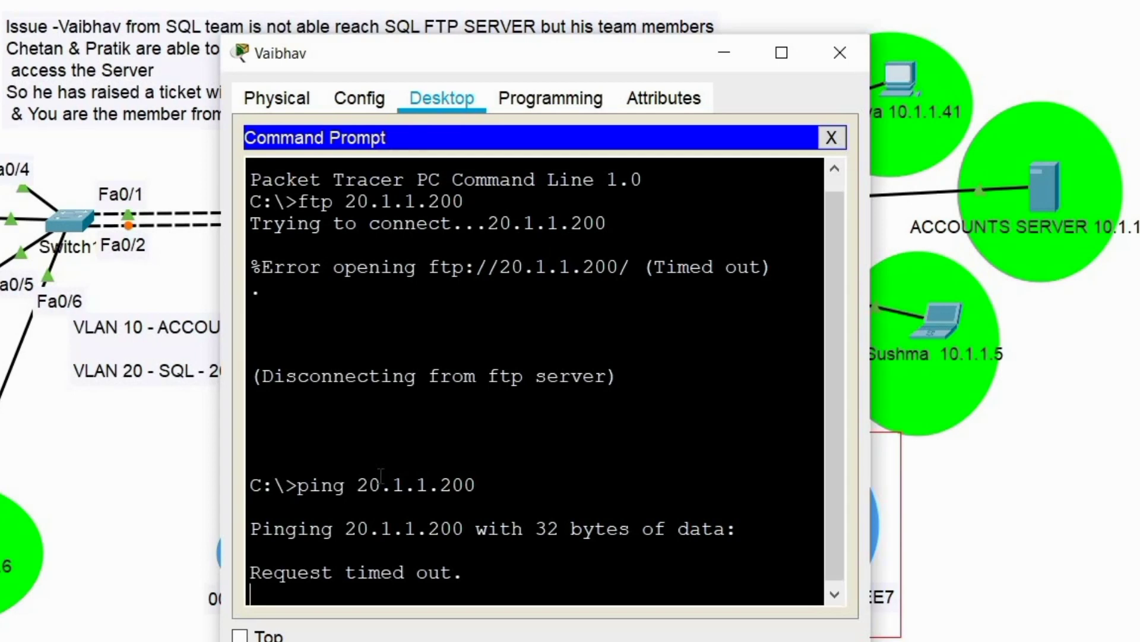
key("ctrl+c")
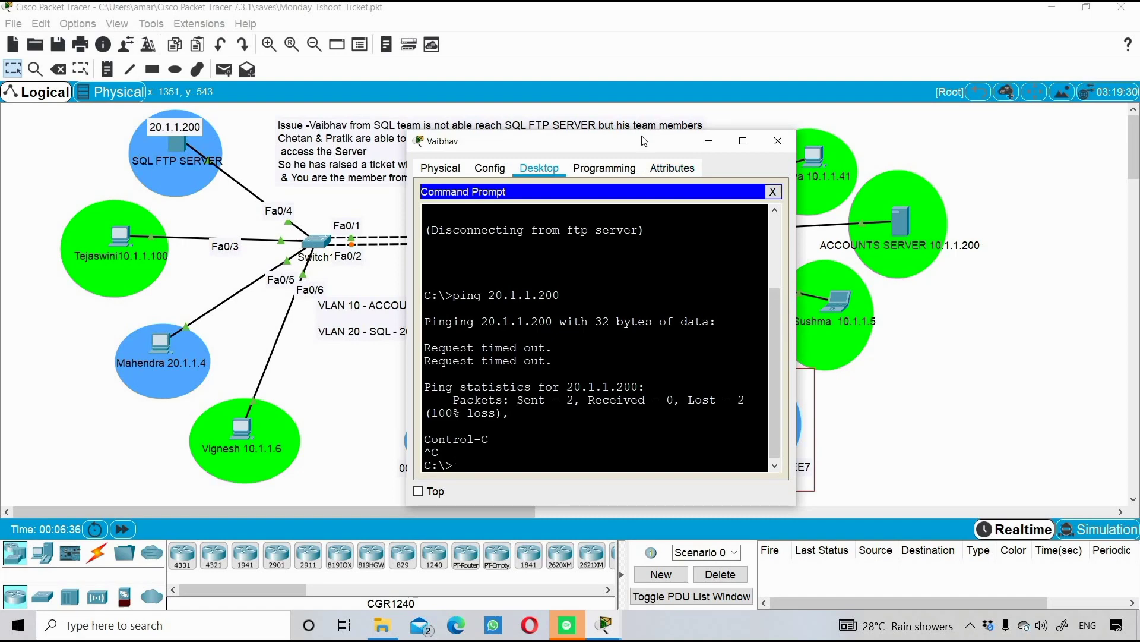
Step: Switch to the command prompt of the PC at 20.1.1.51 and ping 20.1.1.200 from it
left_click_drag(731, 140, 825, 113)
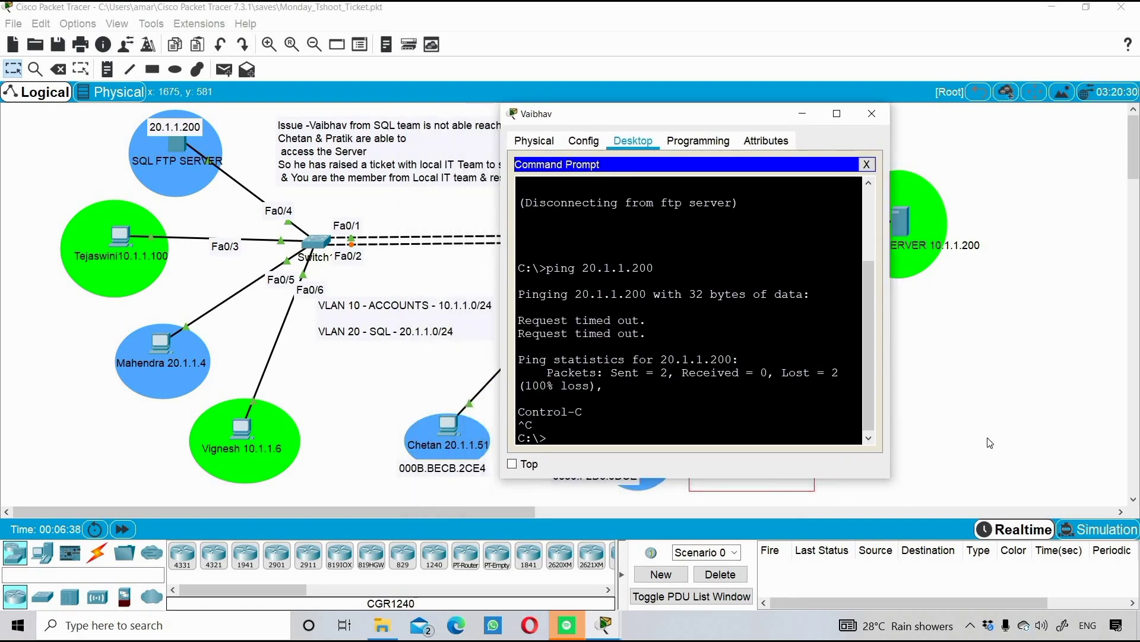
left_click(919, 459)
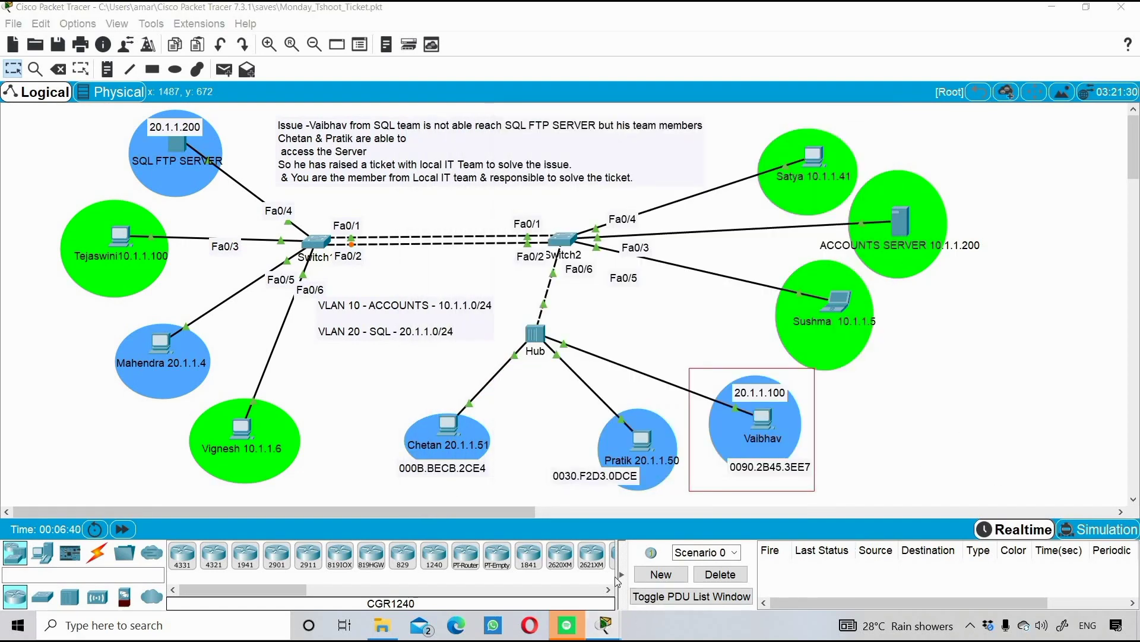
mouse_move(606, 624)
left_click(673, 575)
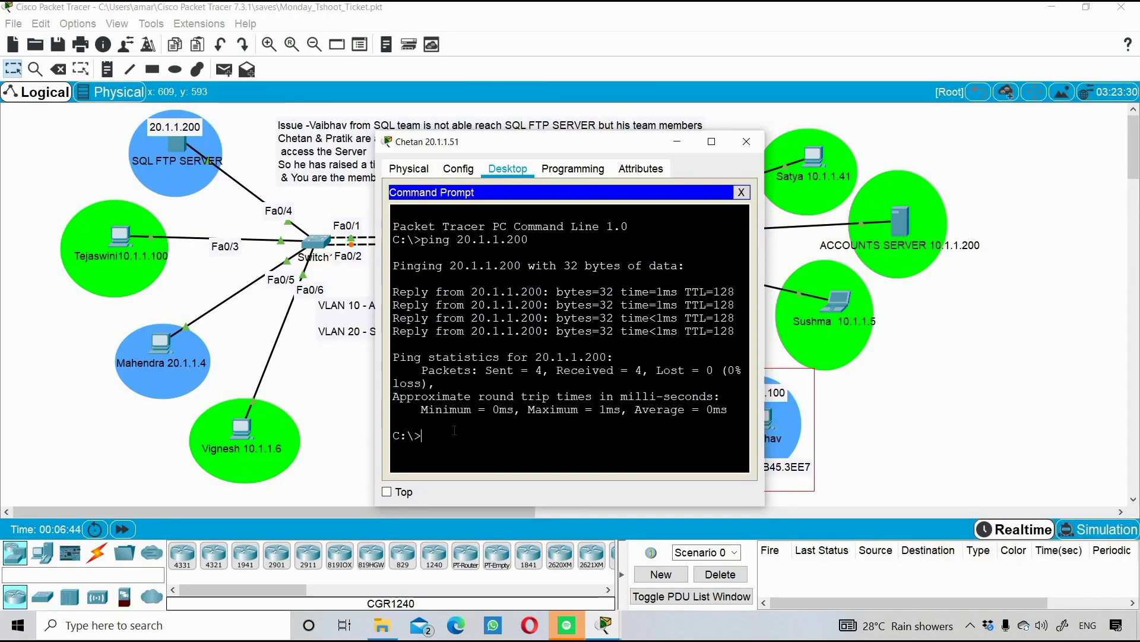
key("Up")
key("Return")
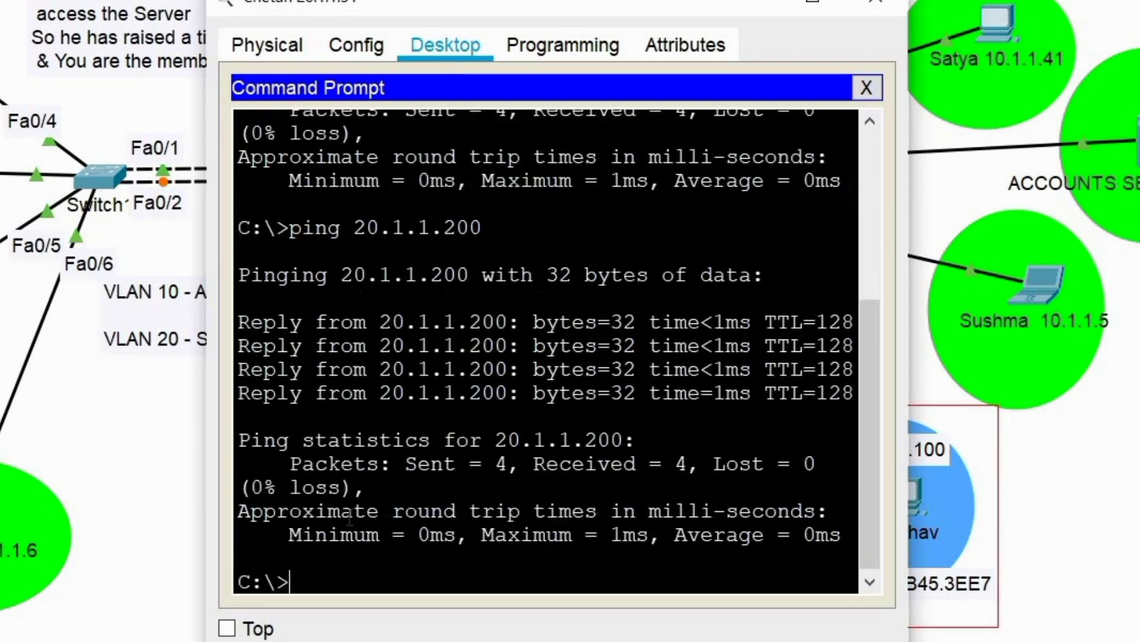
Step: Test an FTP connection to 20.1.1.200 from the PC at 20.1.1.51, leaving the login username blank
type("ftp 20.1.1.200")
key("Return")
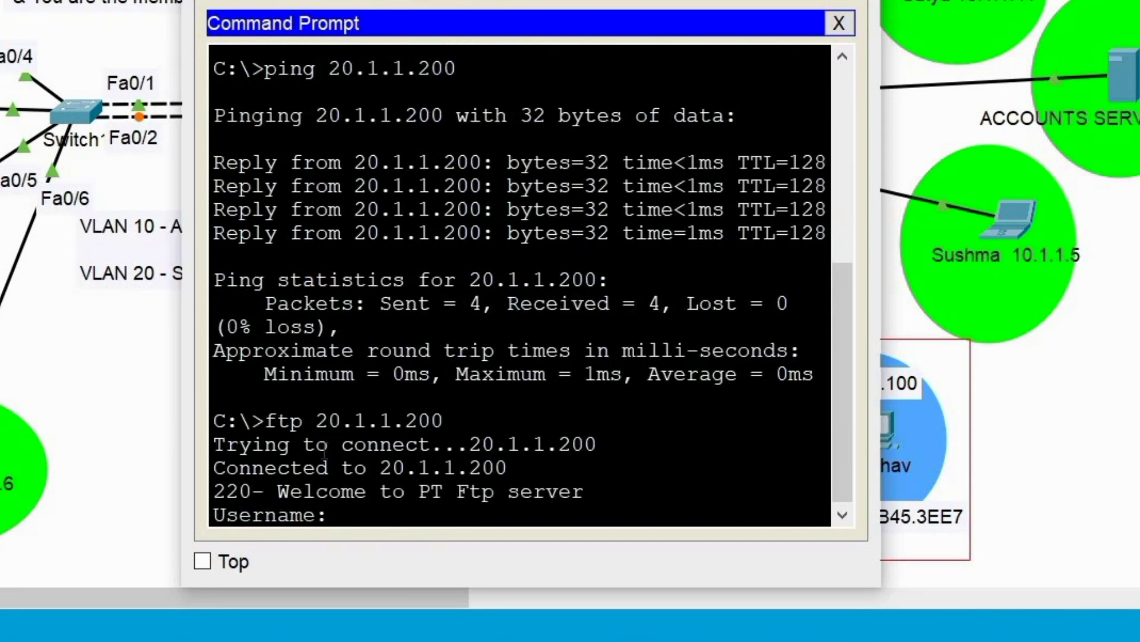
key("Return")
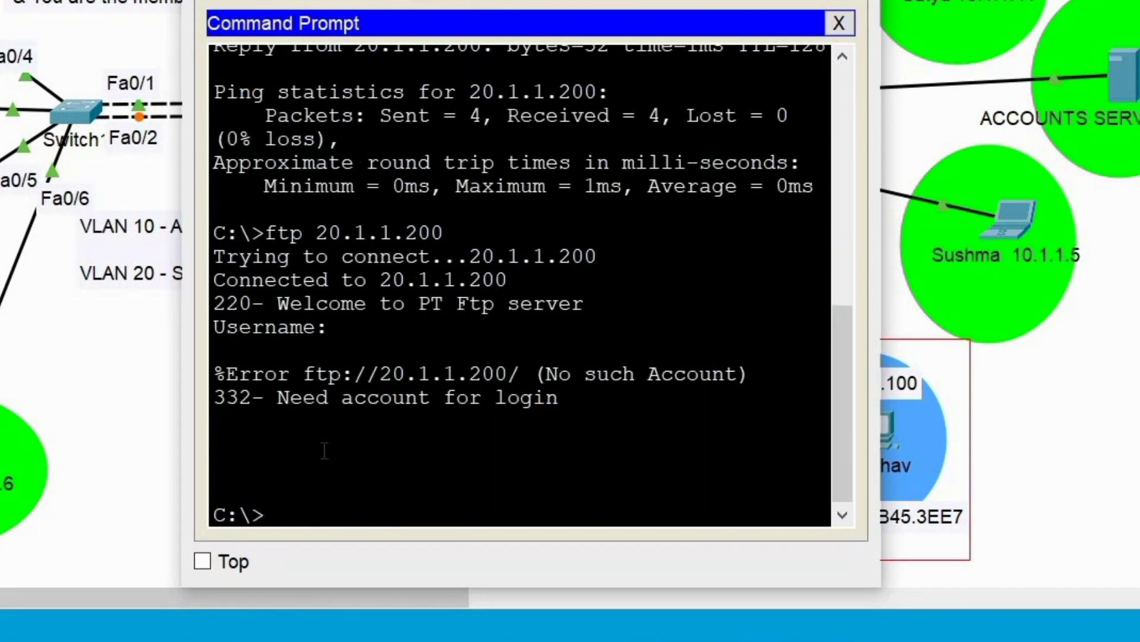
left_click(903, 617)
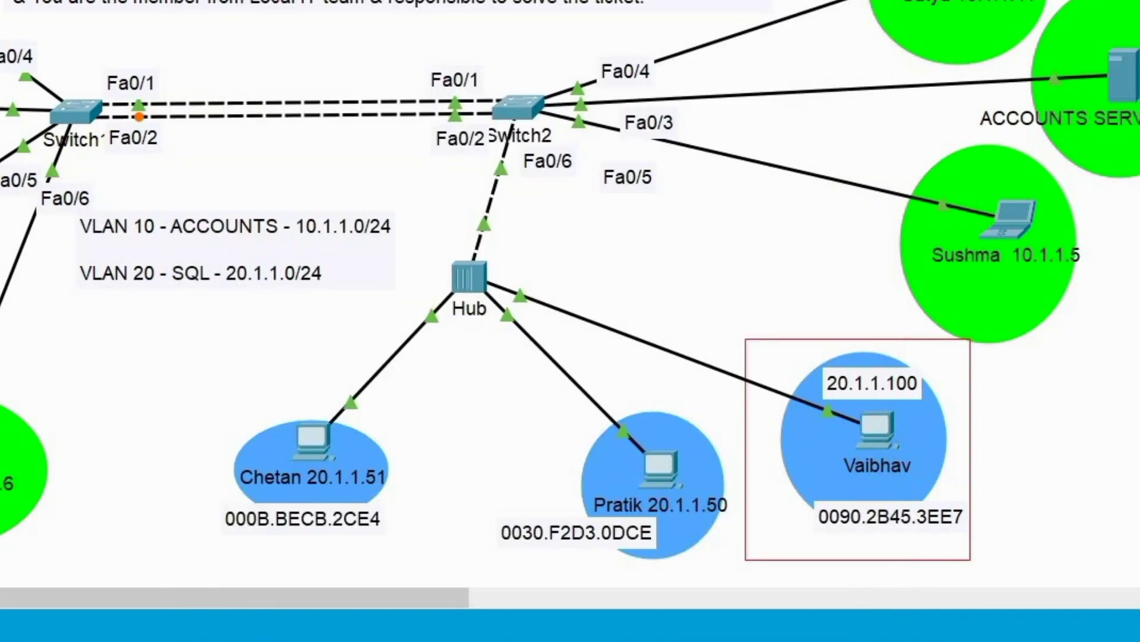
Step: Ping 20.1.1.200 from the command prompt of the PC at 20.1.1.50 and return to the topology
mouse_move(605, 624)
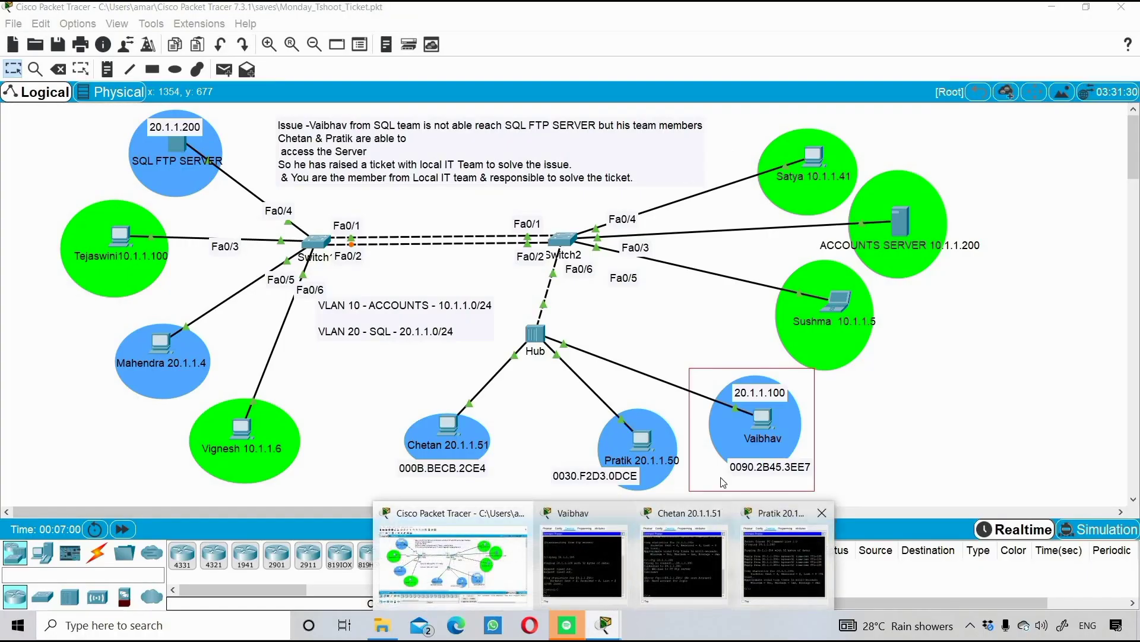
left_click(773, 560)
key("Up")
key("Return")
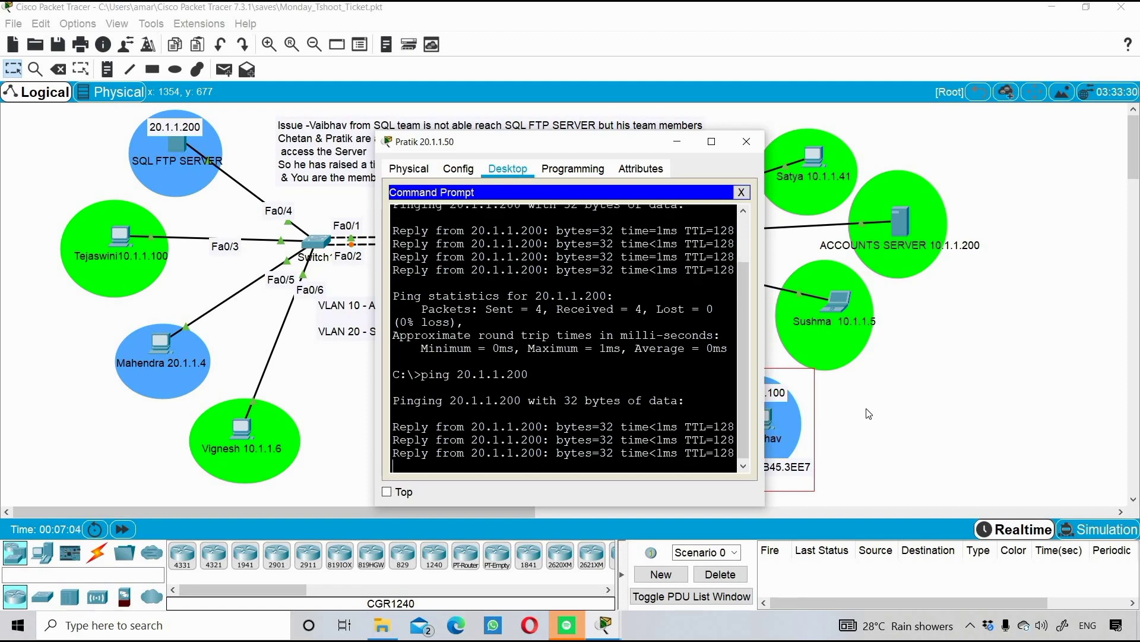
left_click(869, 423)
Step: Run ipconfig on the PC labelled 20.1.1.100 and check its IPv4 address and subnet mask
left_click(762, 419)
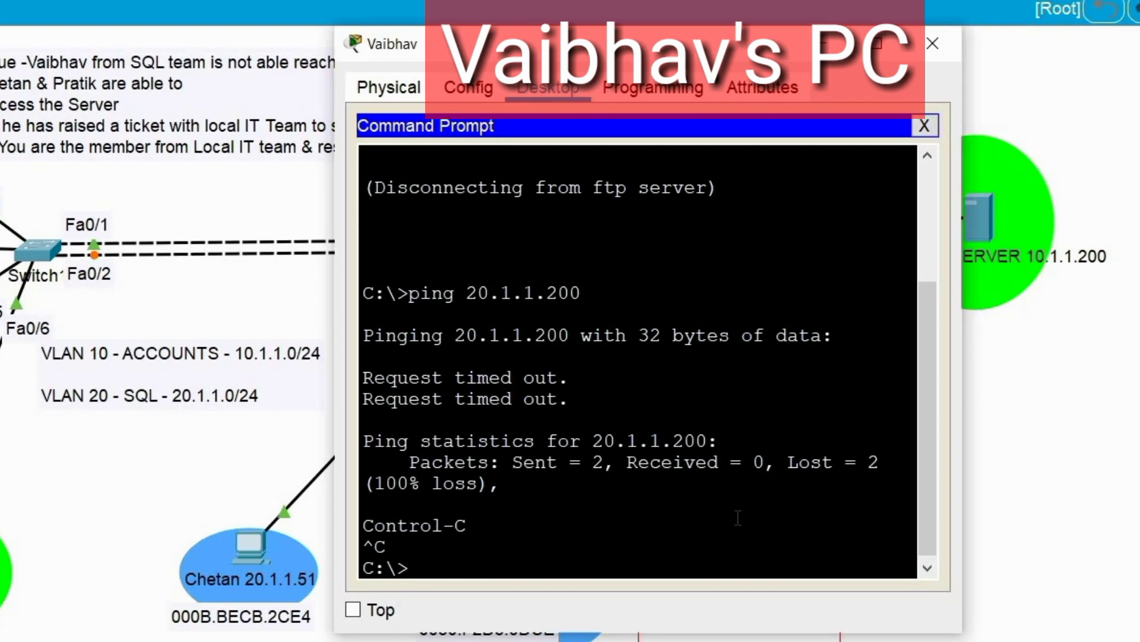
type("ipconfig")
key("Return")
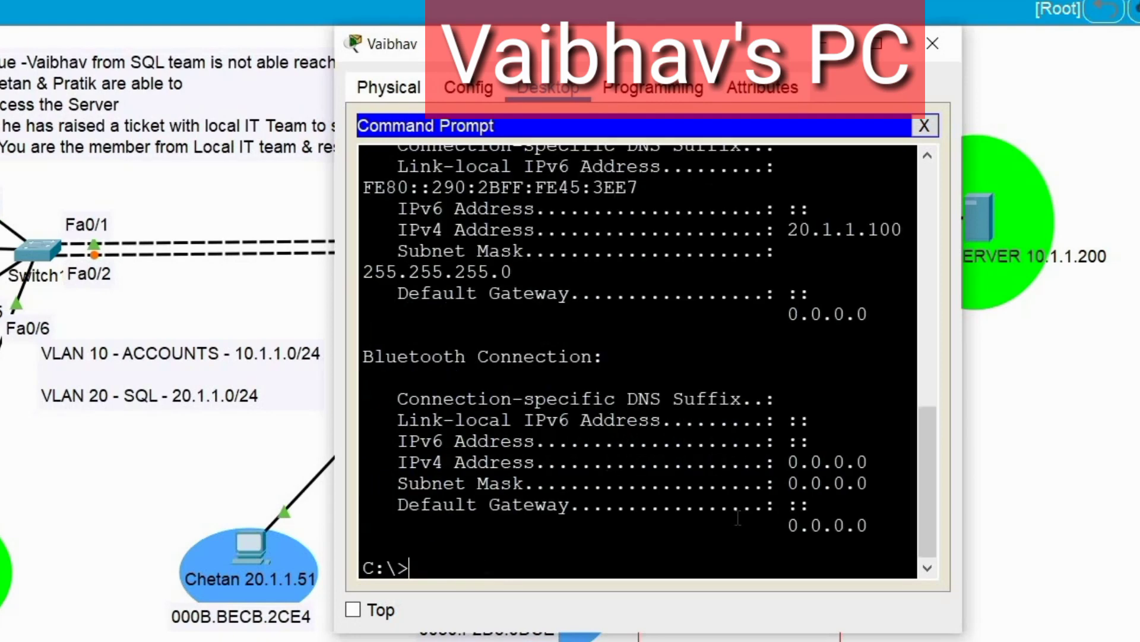
mouse_move(790, 239)
left_mouse_down()
mouse_move(903, 239)
mouse_move(779, 251)
left_mouse_up()
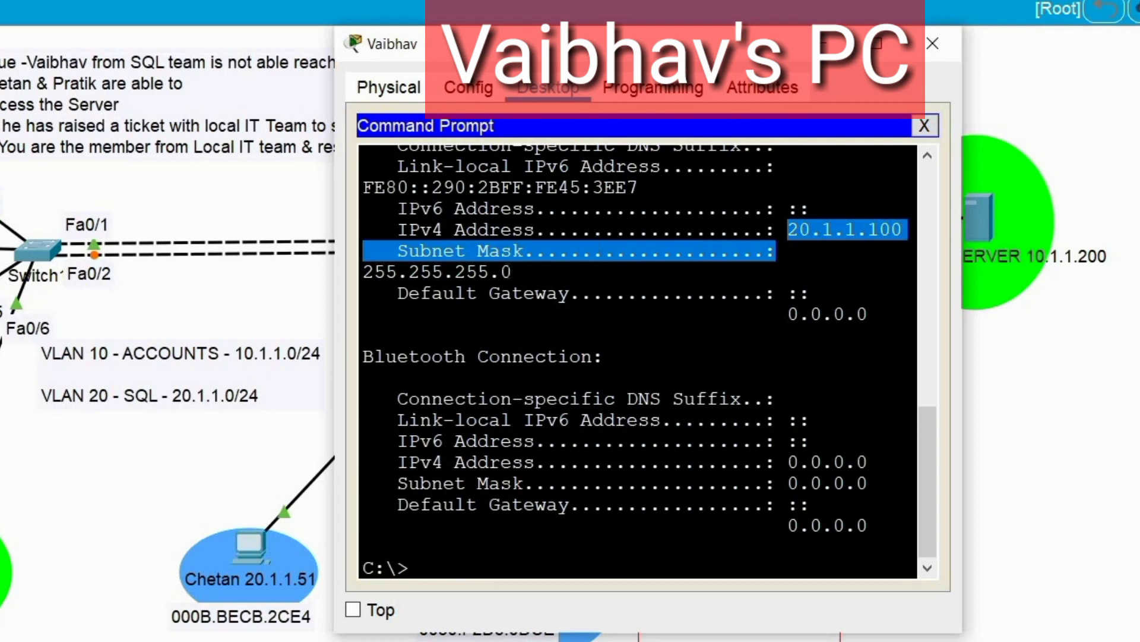
left_click(380, 277)
left_click_drag(381, 277, 512, 273)
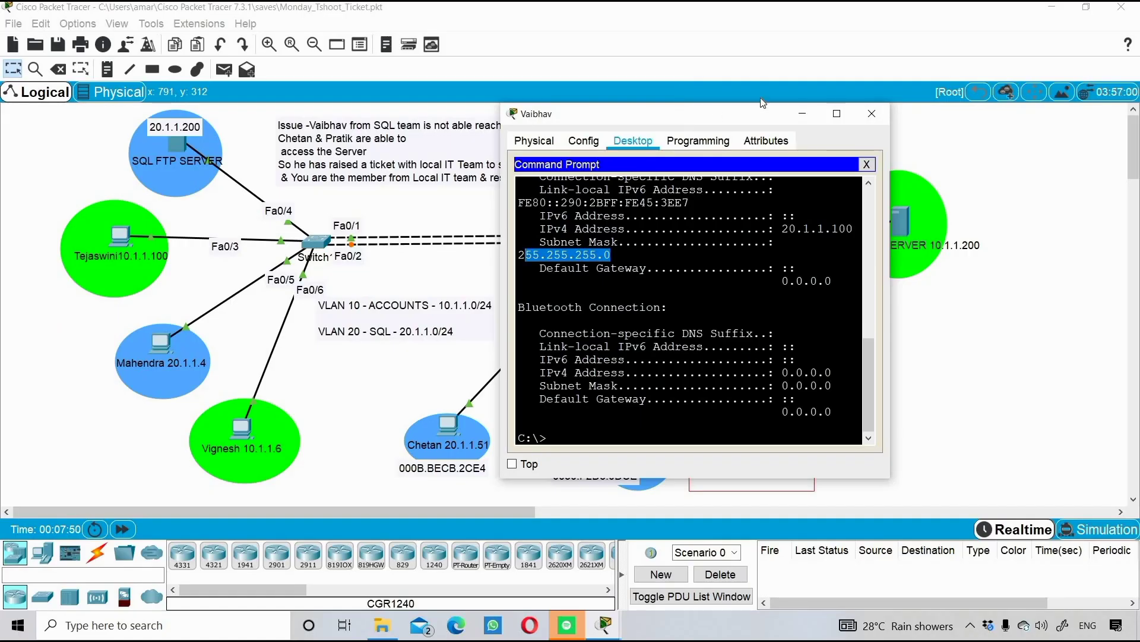
Step: Place the command prompts of the 20.1.1.100 and 20.1.1.51 PCs side by side and run ipconfig on the 20.1.1.51 PC
left_click_drag(690, 118, 872, 64)
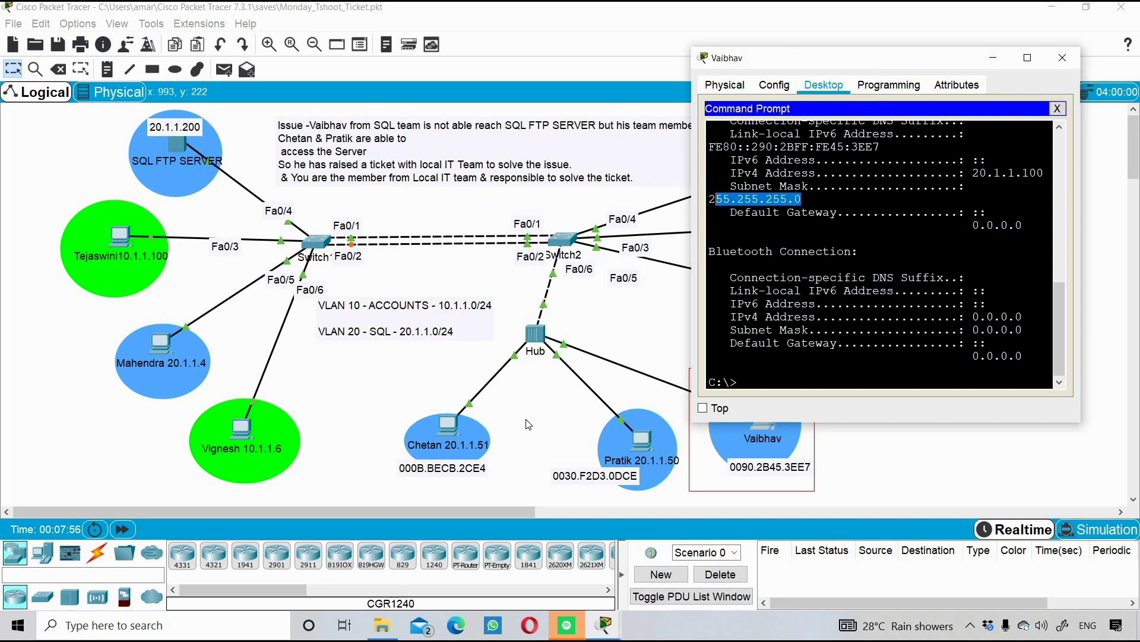
left_click(604, 624)
left_click(698, 579)
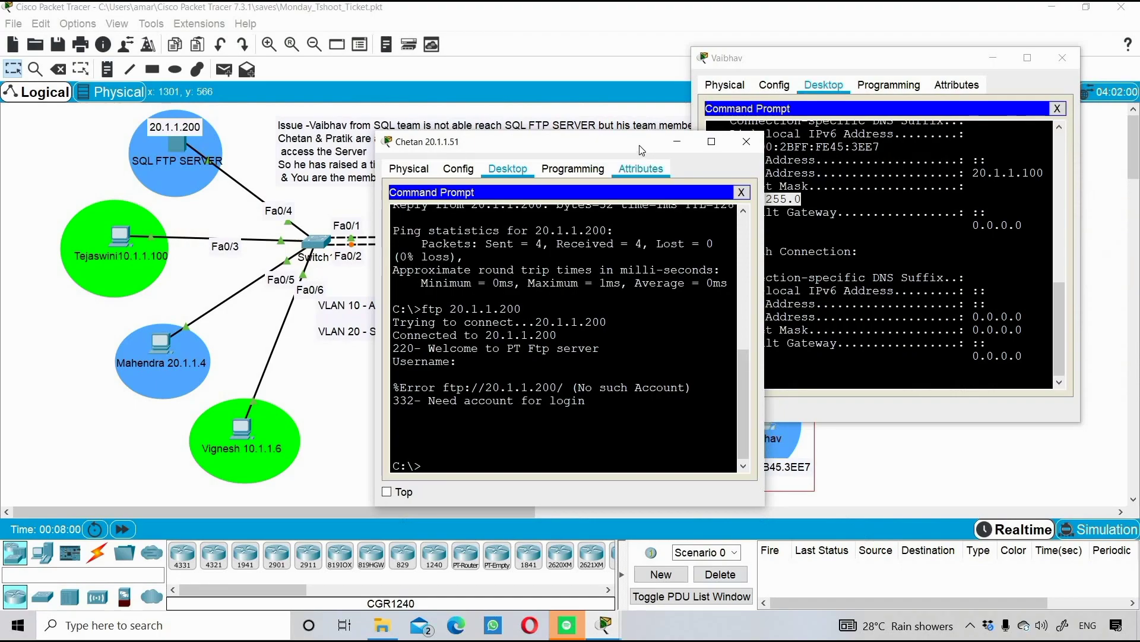
left_click_drag(504, 142, 439, 69)
type("ipcof")
key("BackSpace")
type("nif")
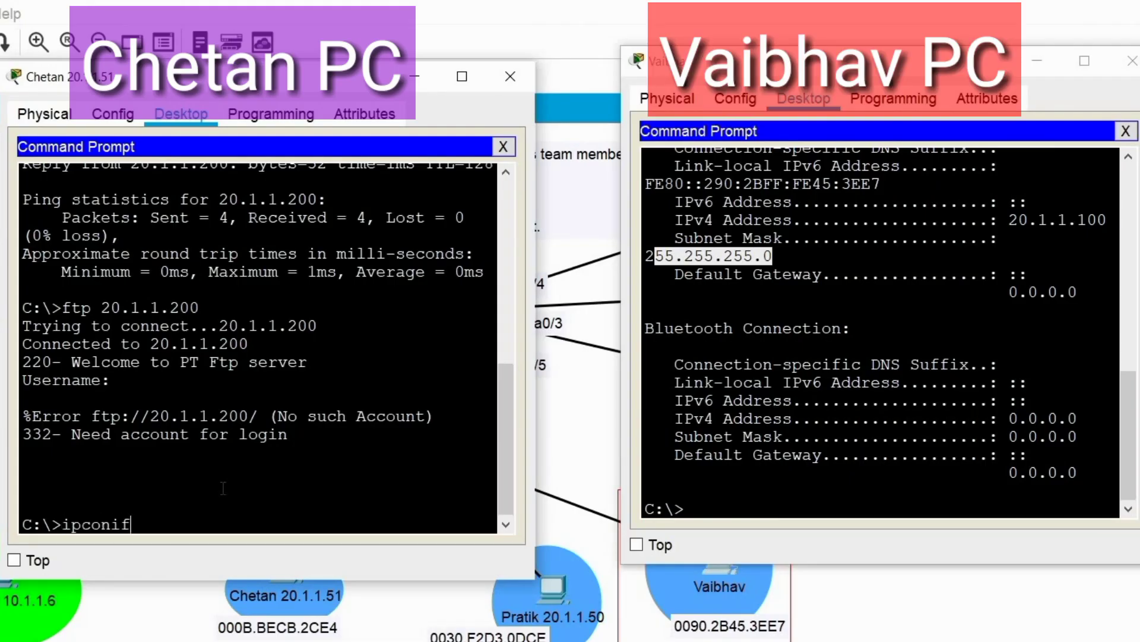
key("BackSpace")
key("BackSpace")
type("fig")
key("Return")
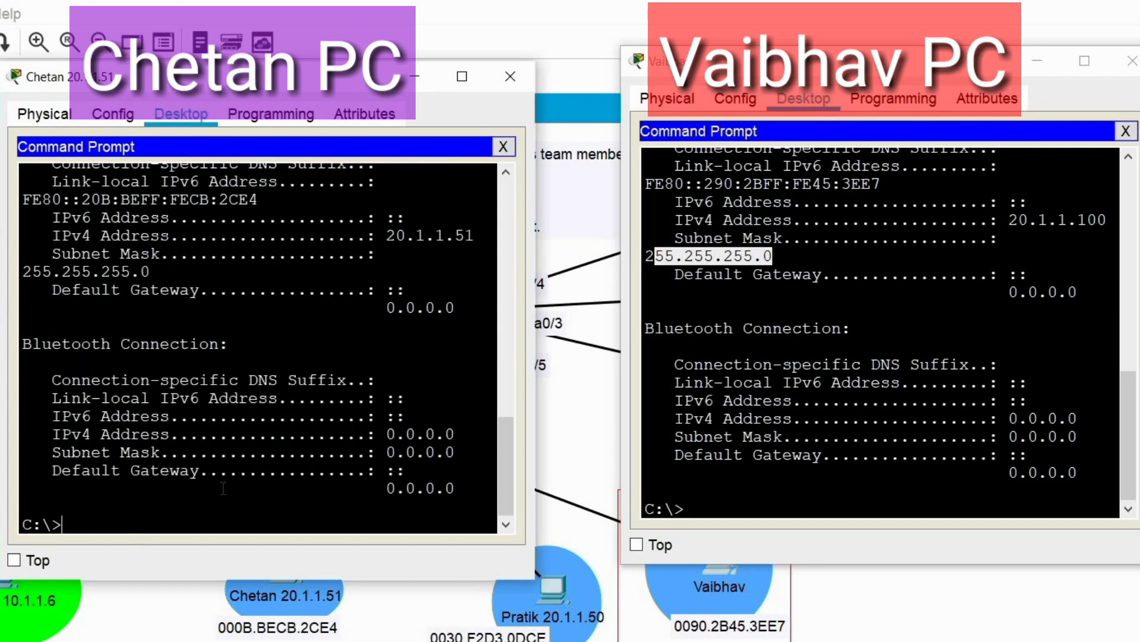
Step: Compare the IPv4 address, subnet mask and default gateway between the PCs at 20.1.1.51 and 20.1.1.100
left_click_drag(386, 236, 490, 237)
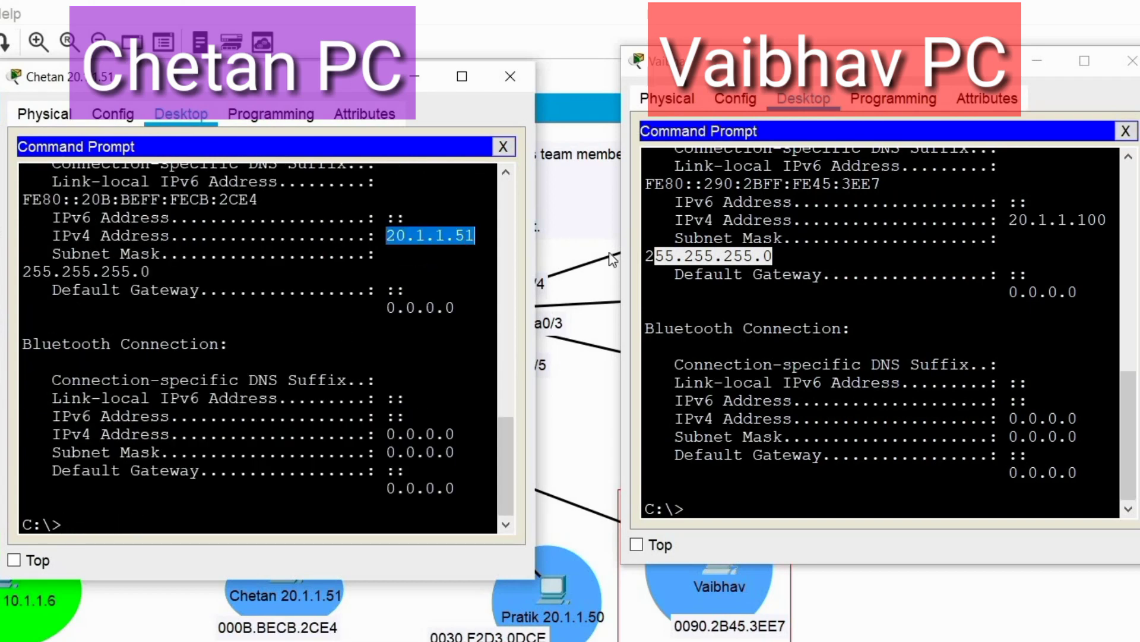
left_click_drag(1097, 221, 1018, 220)
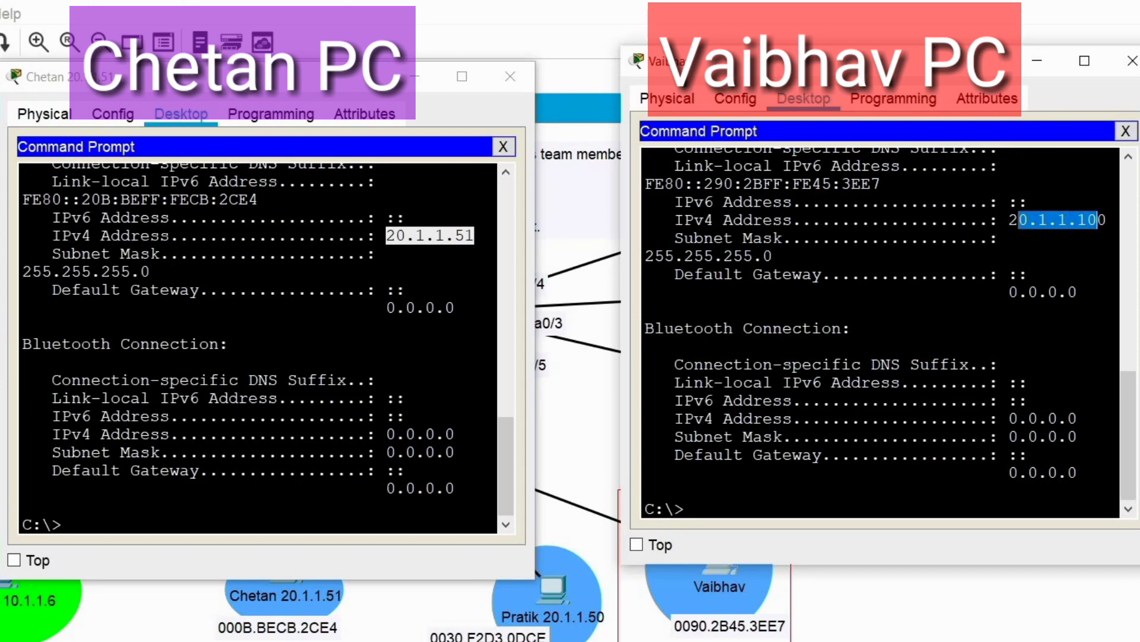
left_click_drag(173, 271, 22, 272)
left_click_drag(667, 240, 772, 256)
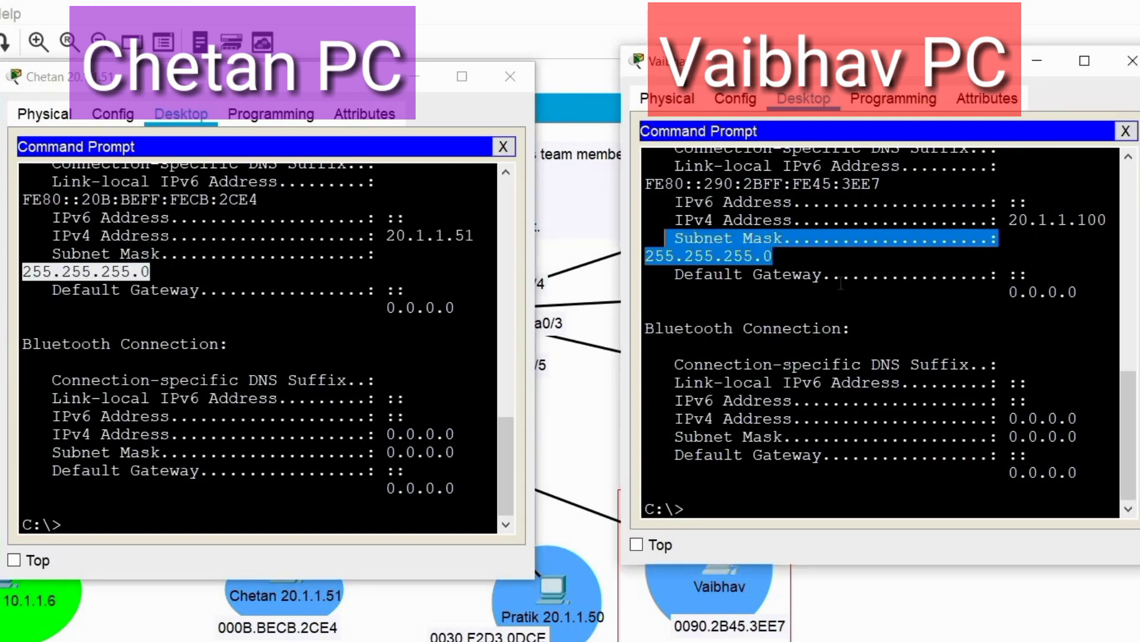
left_click(499, 339)
left_click_drag(258, 292, 229, 345)
left_click_drag(677, 279, 1049, 294)
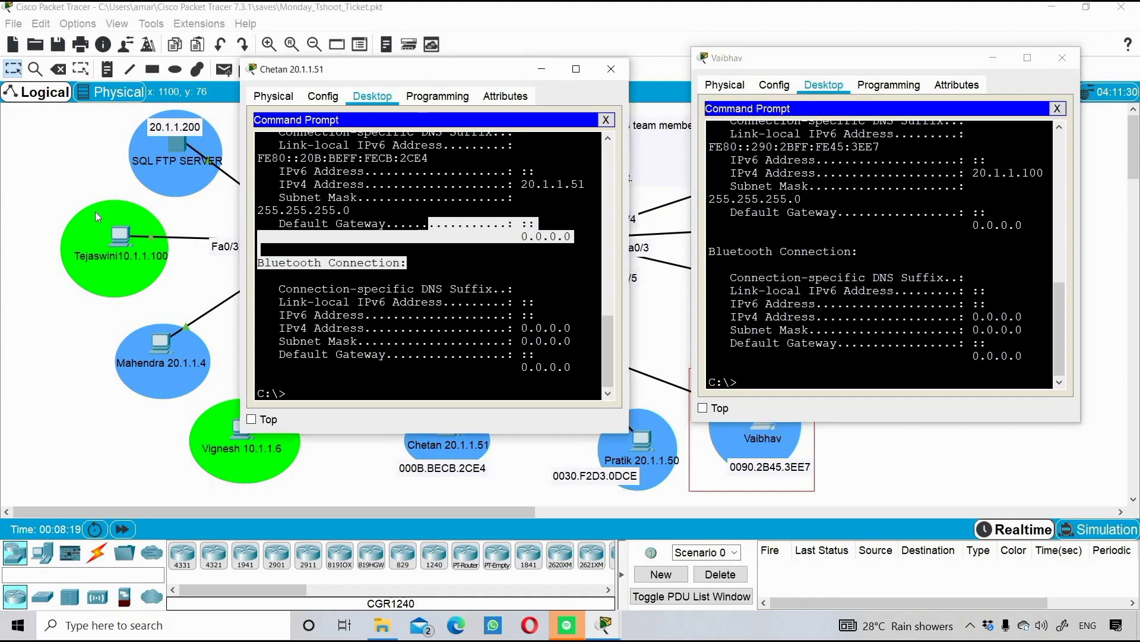
left_click(95, 212)
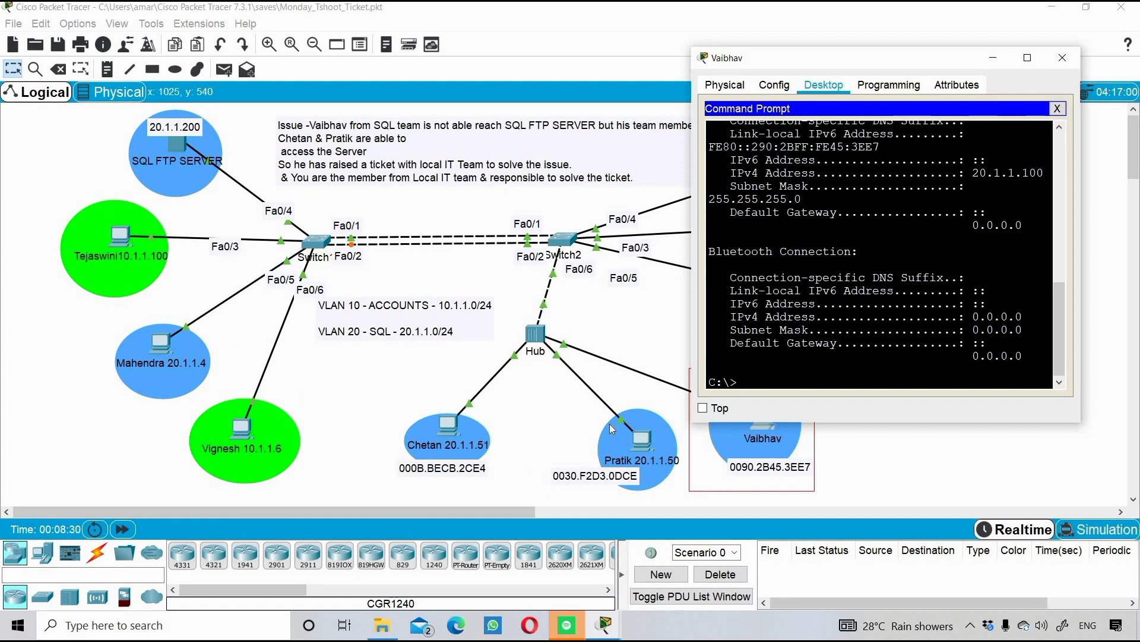
Step: Mark the link between the hub and the 20.1.1.100 PC with an arrow, and circle the status indicators at both ends
left_click_drag(824, 67, 796, 69)
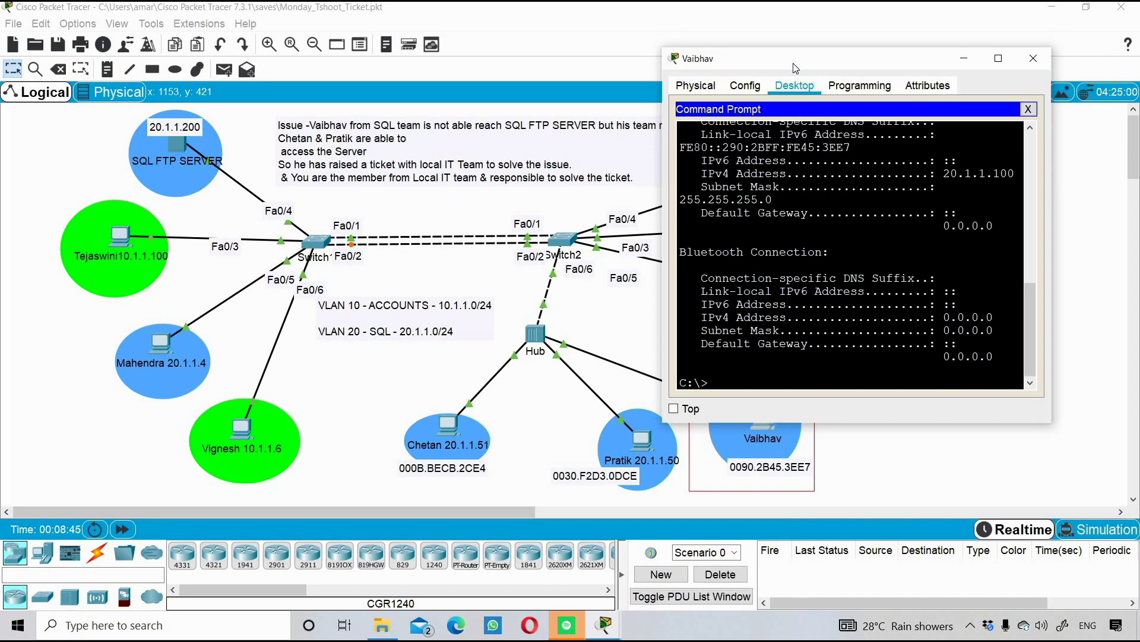
left_click_drag(796, 68, 849, 38)
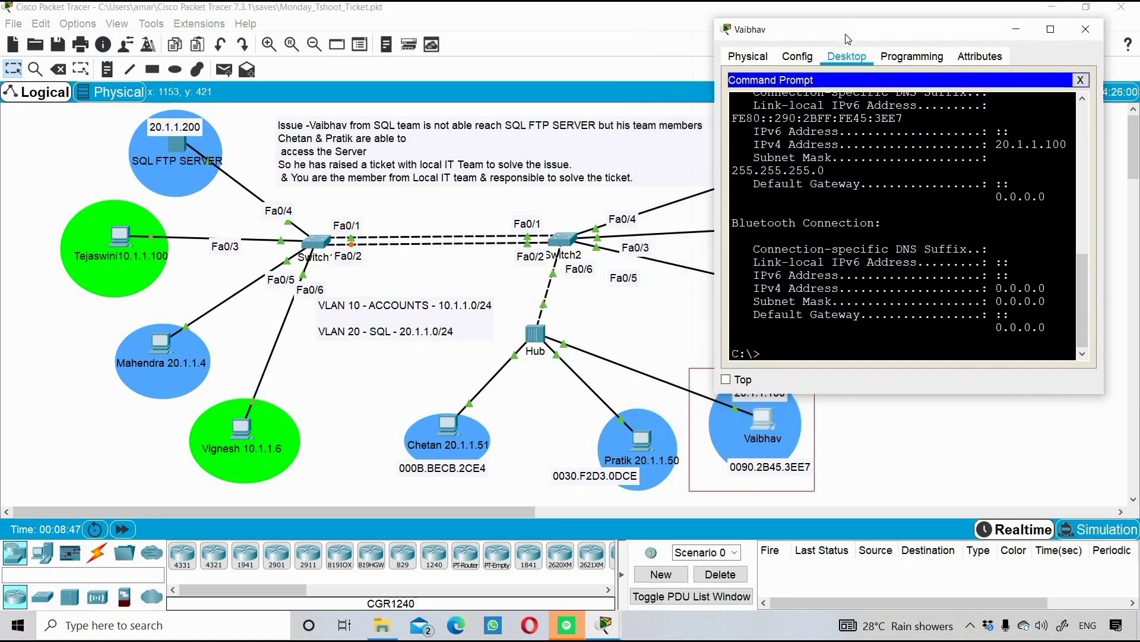
left_click(634, 317)
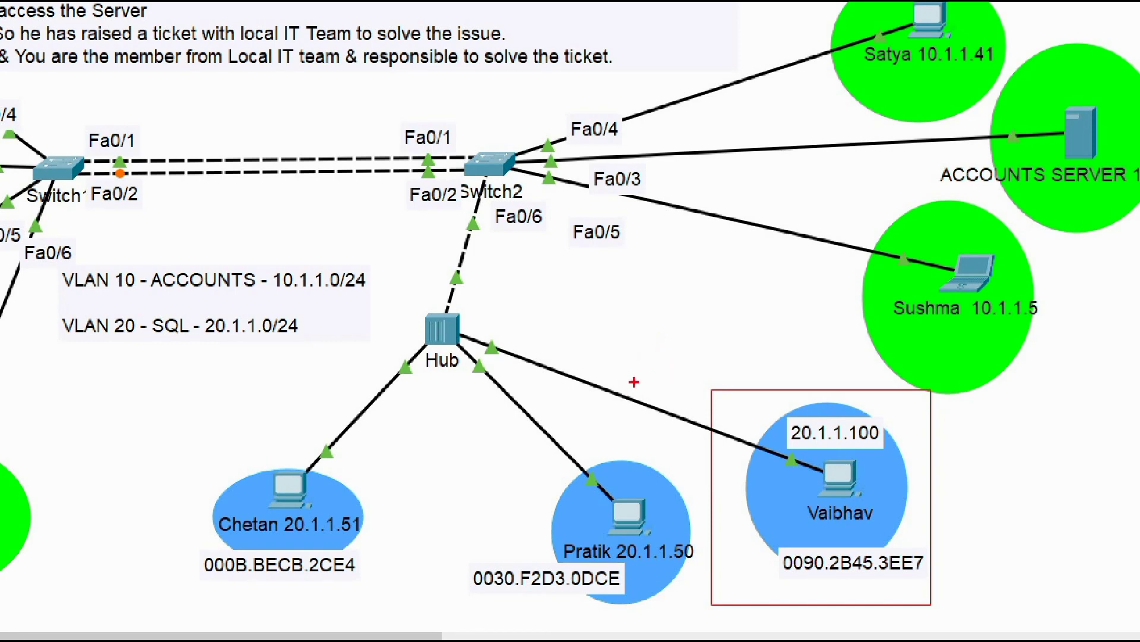
mouse_move(645, 332)
left_mouse_down()
mouse_move(613, 390)
mouse_move(607, 382)
mouse_move(659, 395)
left_mouse_up()
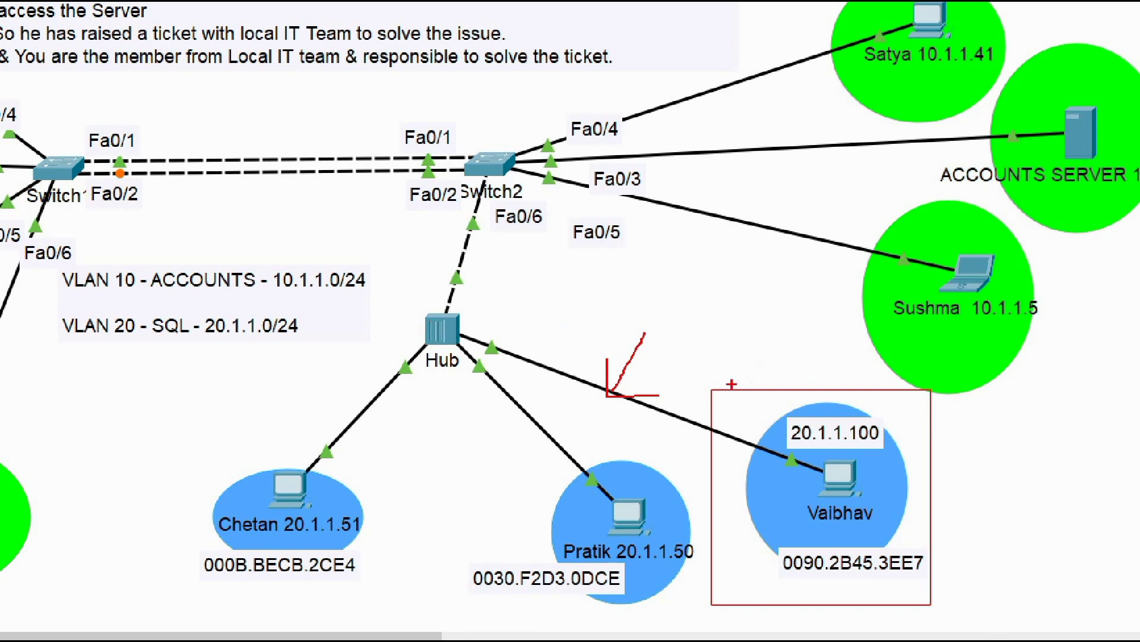
mouse_move(504, 331)
left_mouse_down()
mouse_move(470, 347)
mouse_move(533, 365)
mouse_move(483, 328)
left_mouse_up()
mouse_move(789, 446)
left_mouse_down()
mouse_move(800, 472)
mouse_move(783, 449)
left_mouse_up()
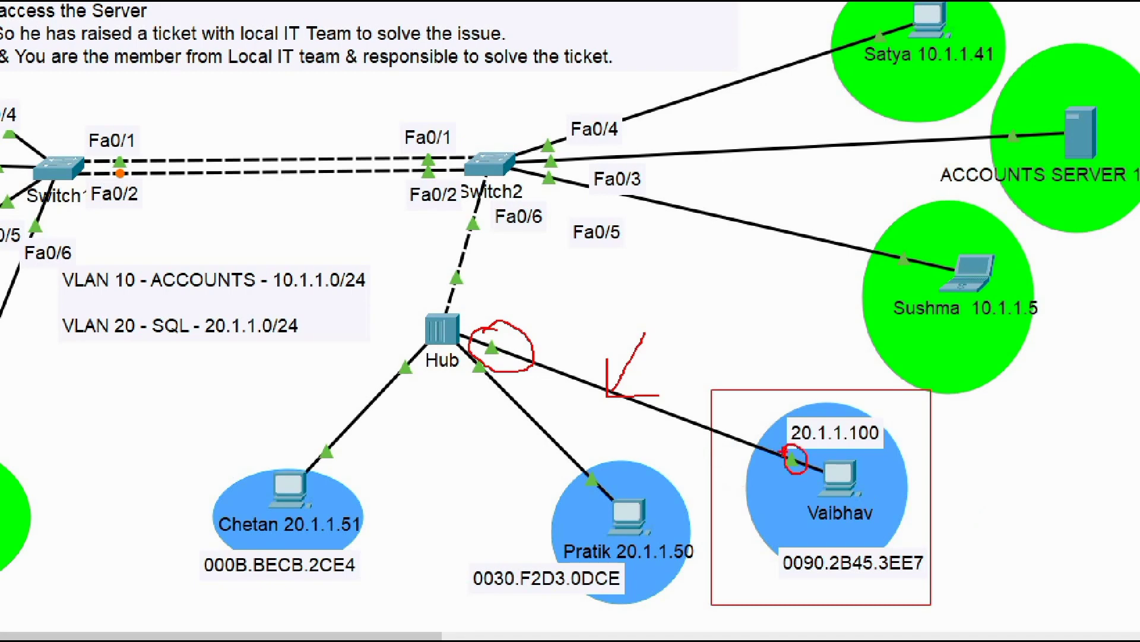
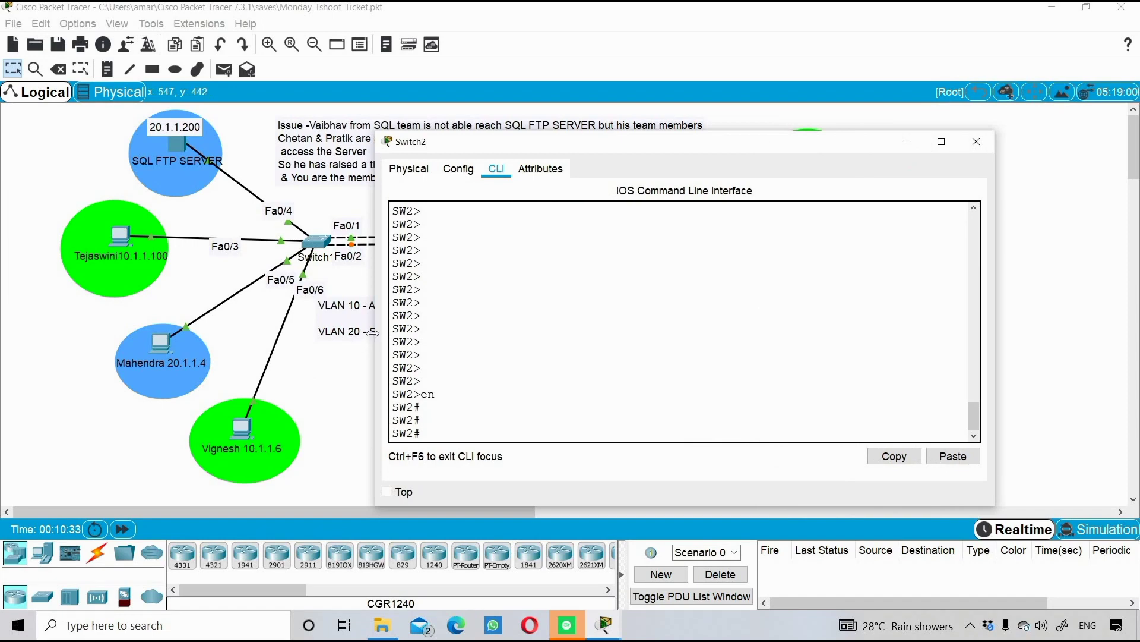
Step: Display SW2's running configuration with sh run, paging through the FastEthernet0/6 section
left_click_drag(373, 333, 182, 314)
type("sh run")
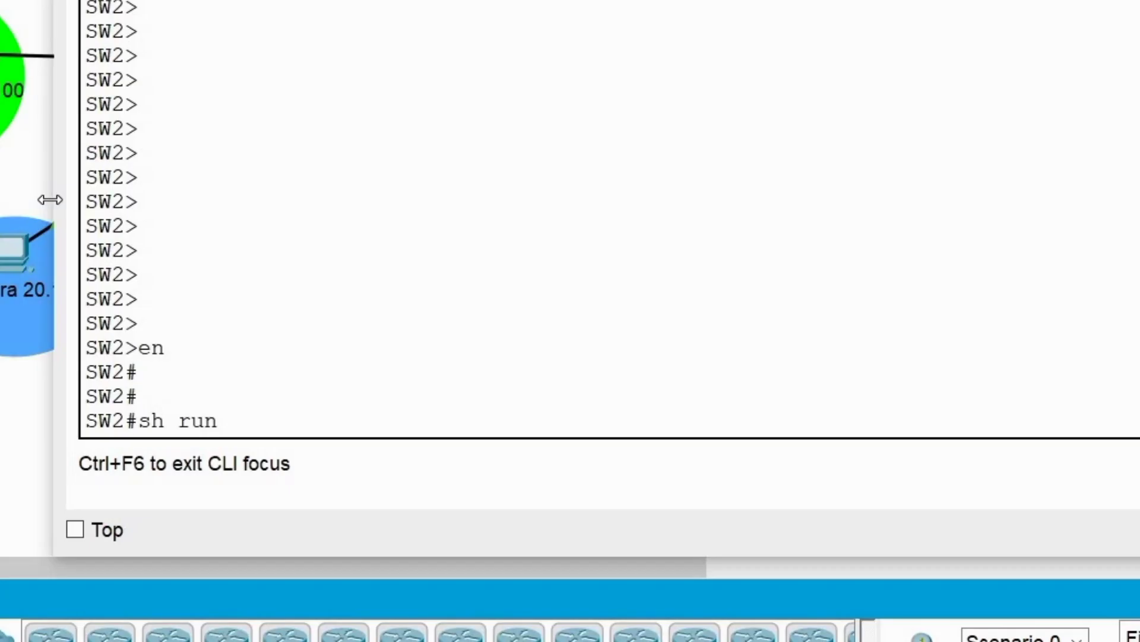
key("Return")
key("space")
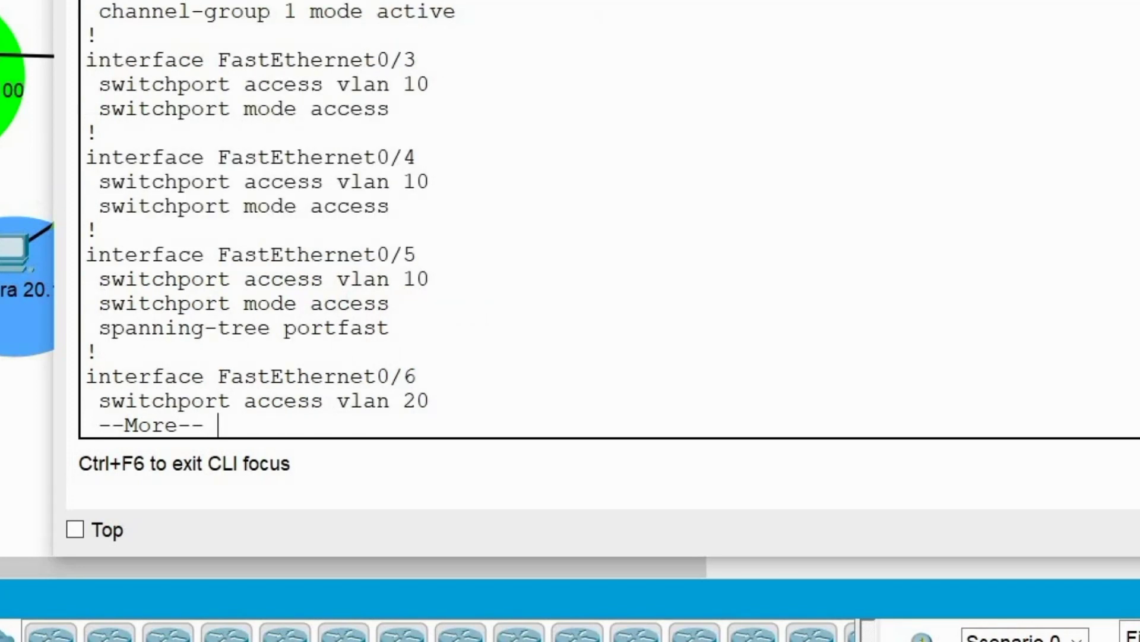
key("space")
Step: Highlight the FastEthernet0/6 configuration block, and single out its access VLAN and access mode lines
scroll(214, 327, "up", 1)
scroll(215, 327, "up", 2)
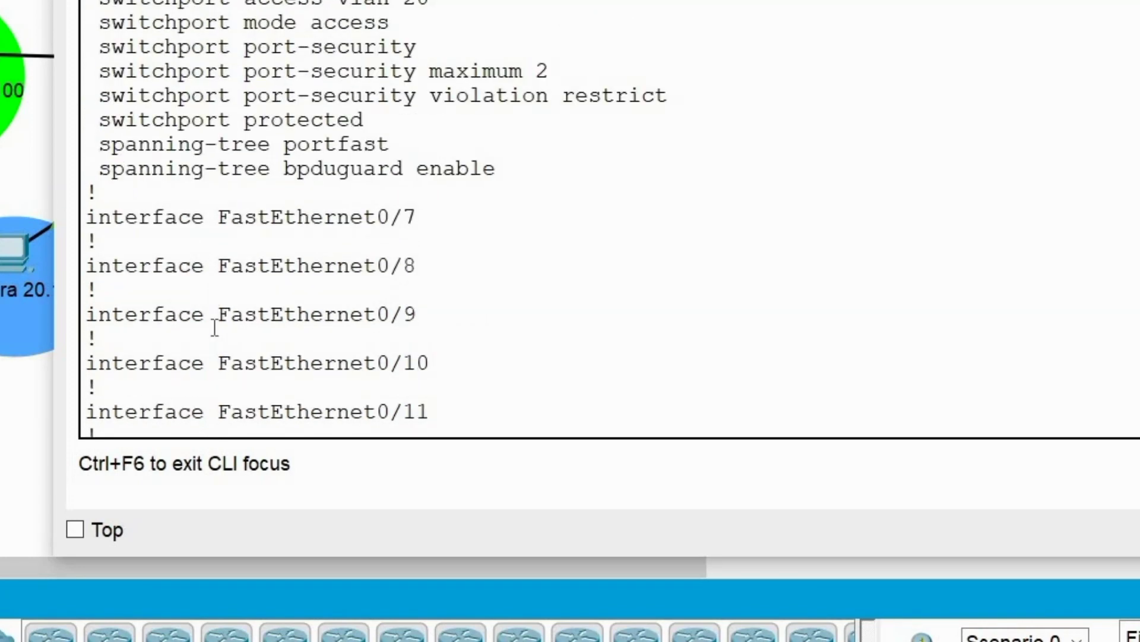
left_click_drag(88, 40, 497, 234)
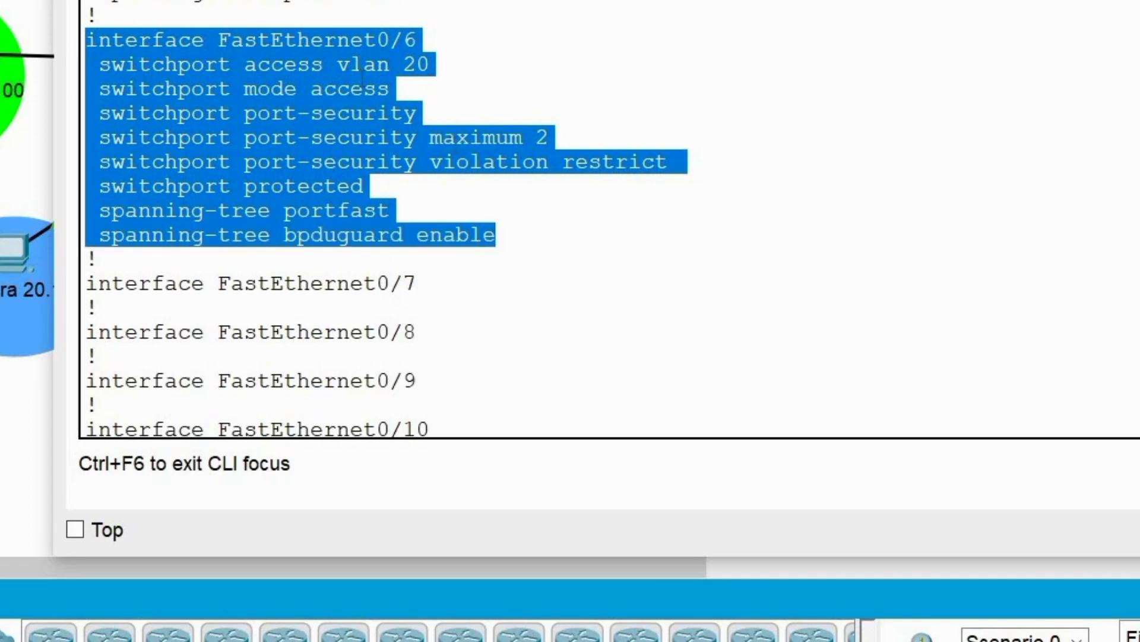
left_click(456, 137)
left_click_drag(99, 65, 453, 84)
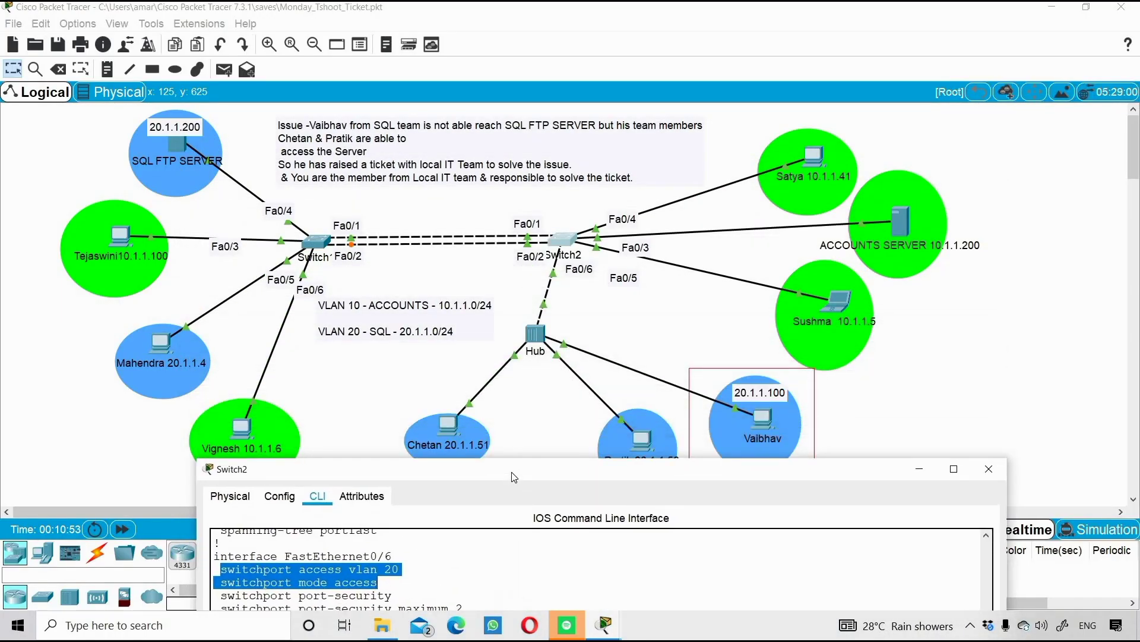
Step: On the topology, tick the three PCs behind the hub, circle the VLAN 20 - SQL label and mark the Fa0/6 link, and clear the markings
left_click(387, 357)
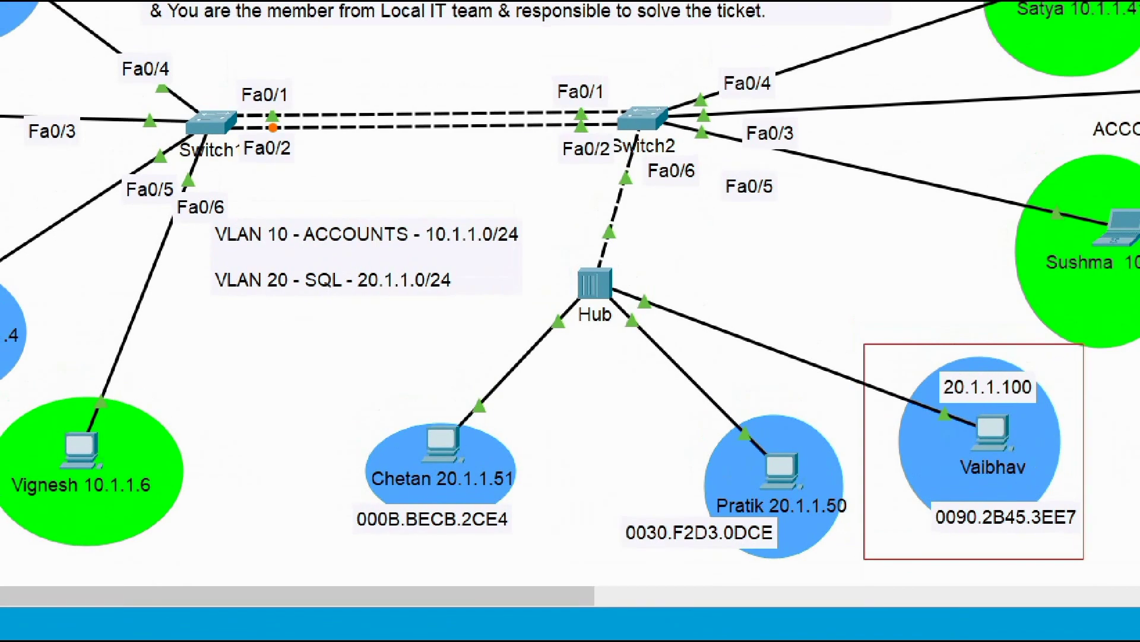
left_click_drag(397, 450, 457, 446)
left_click_drag(729, 479, 796, 465)
left_click_drag(930, 448, 982, 438)
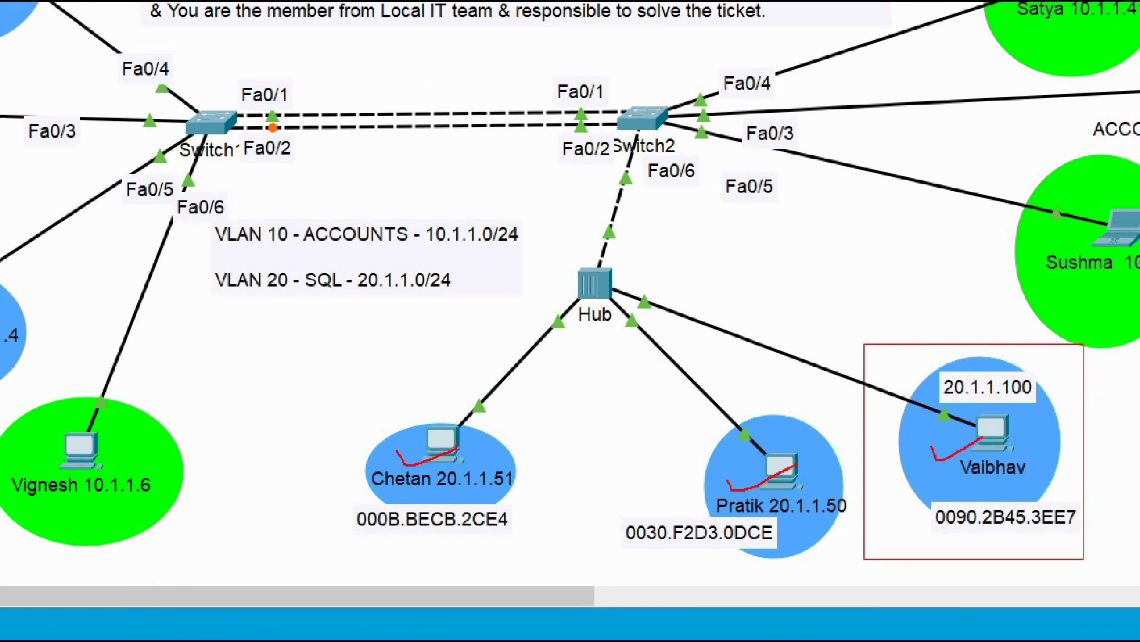
mouse_move(151, 307)
left_mouse_down()
mouse_move(499, 293)
mouse_move(516, 254)
mouse_move(235, 264)
mouse_move(102, 286)
mouse_move(252, 325)
left_mouse_up()
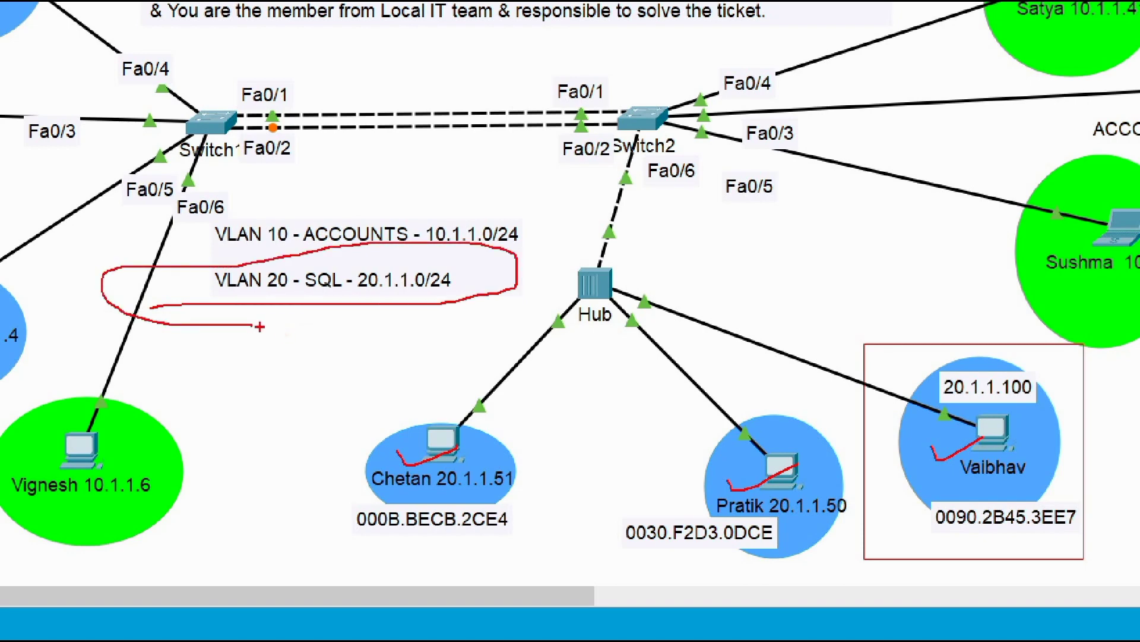
mouse_move(640, 186)
left_mouse_down()
mouse_move(650, 211)
mouse_move(663, 210)
mouse_move(662, 191)
mouse_move(692, 209)
mouse_move(698, 191)
mouse_move(652, 198)
left_mouse_up()
left_click_drag(647, 192, 647, 205)
key("Escape")
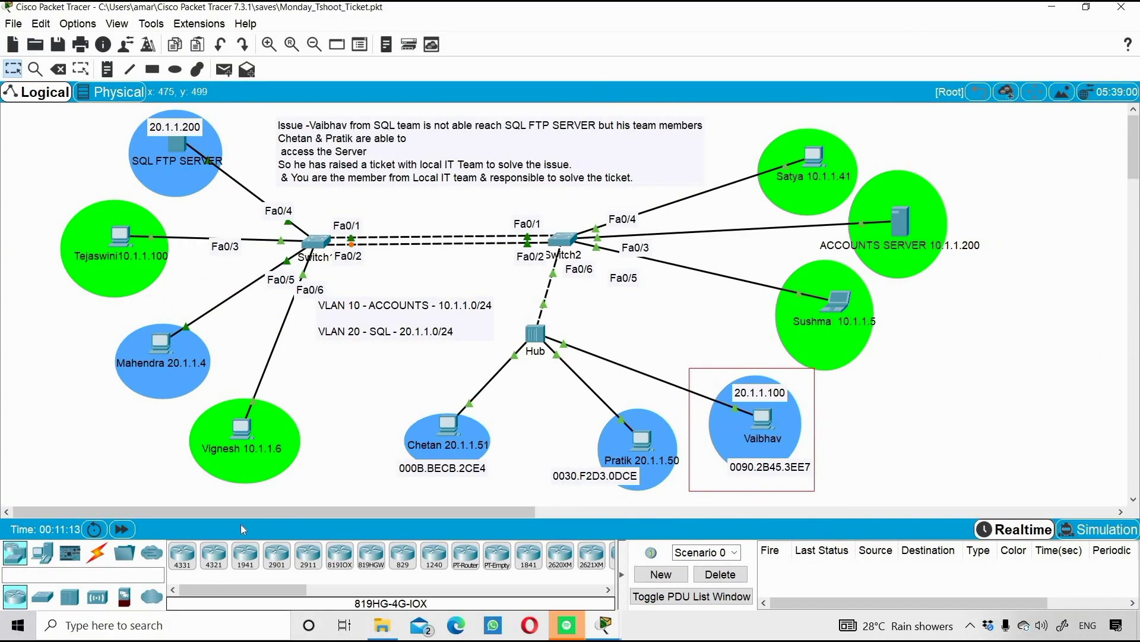
Step: Bring the Switch2 CLI window back to the front and move it up over the topology
left_click(606, 623)
left_click(614, 594)
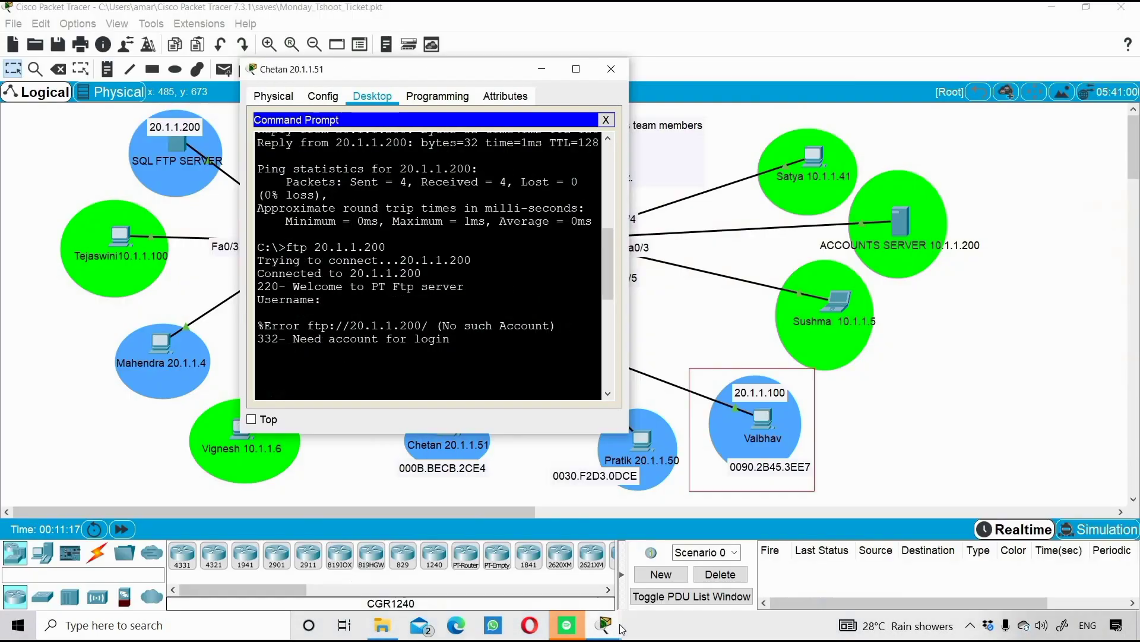
left_click(606, 625)
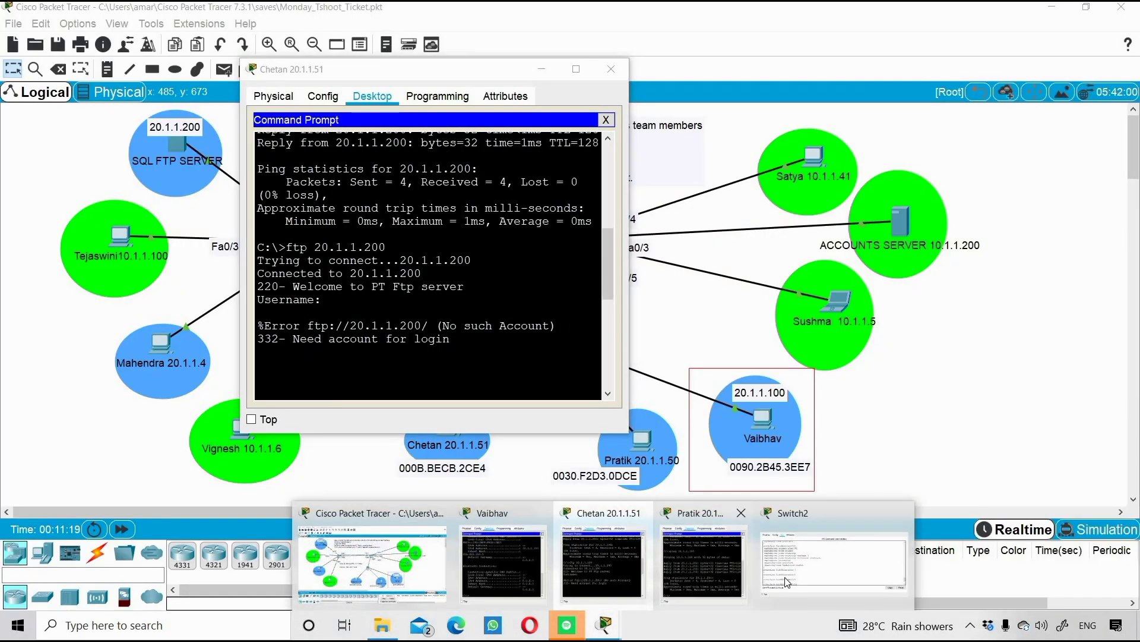
left_click(835, 559)
left_click_drag(539, 478, 504, 184)
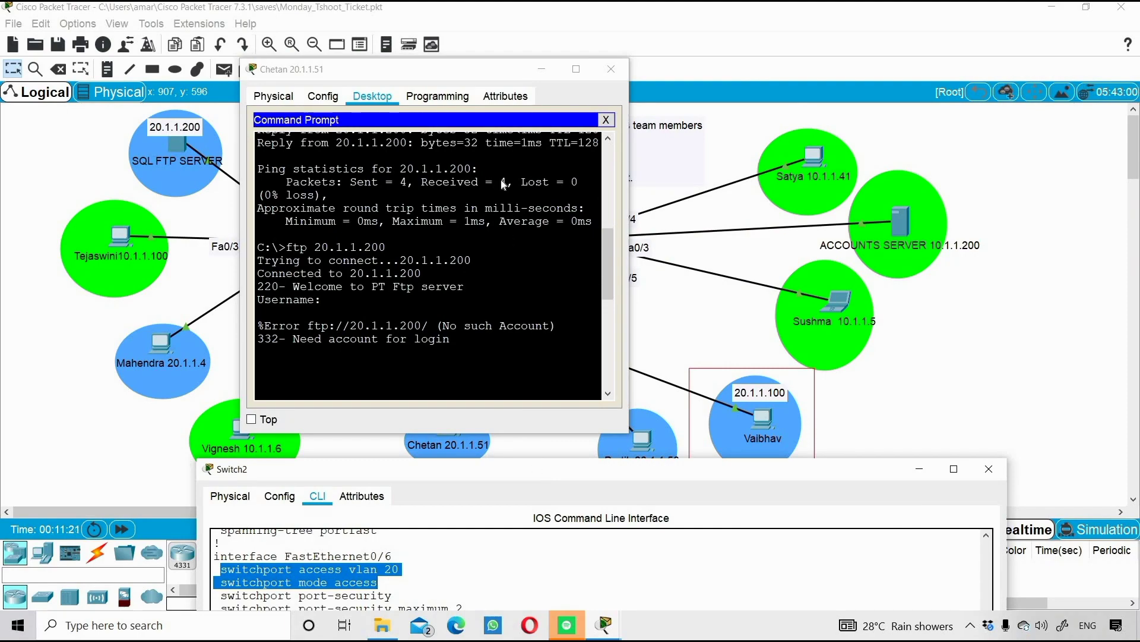
Step: Examine the port-security settings of FastEthernet0/6, including the maximum address limit and the violation mode
left_click_drag(198, 256, 336, 257)
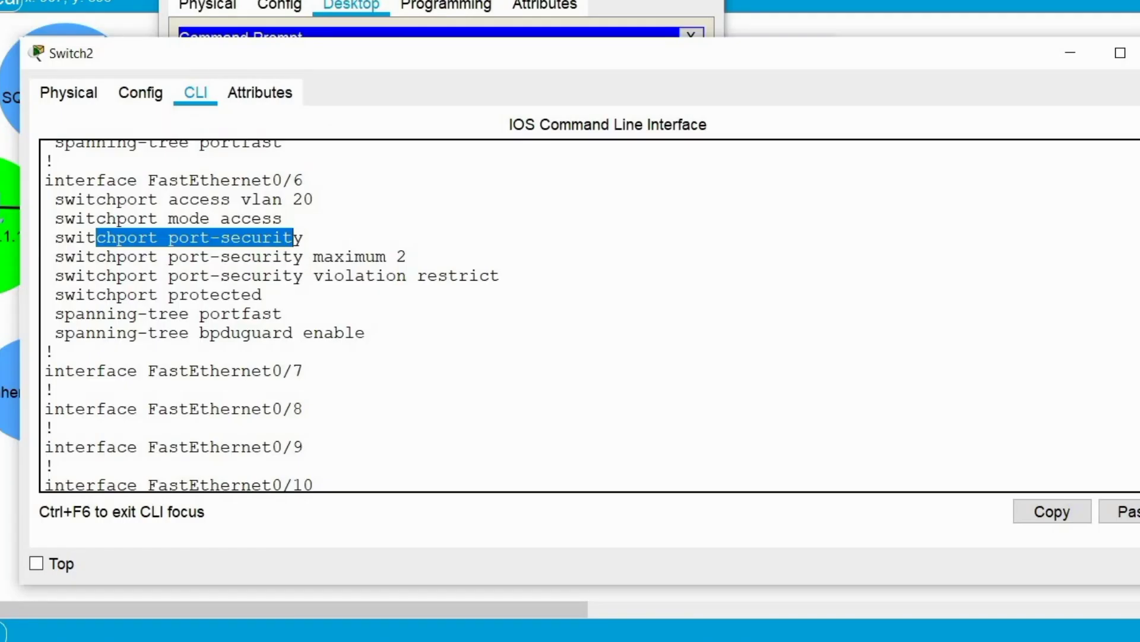
left_click_drag(306, 255, 502, 276)
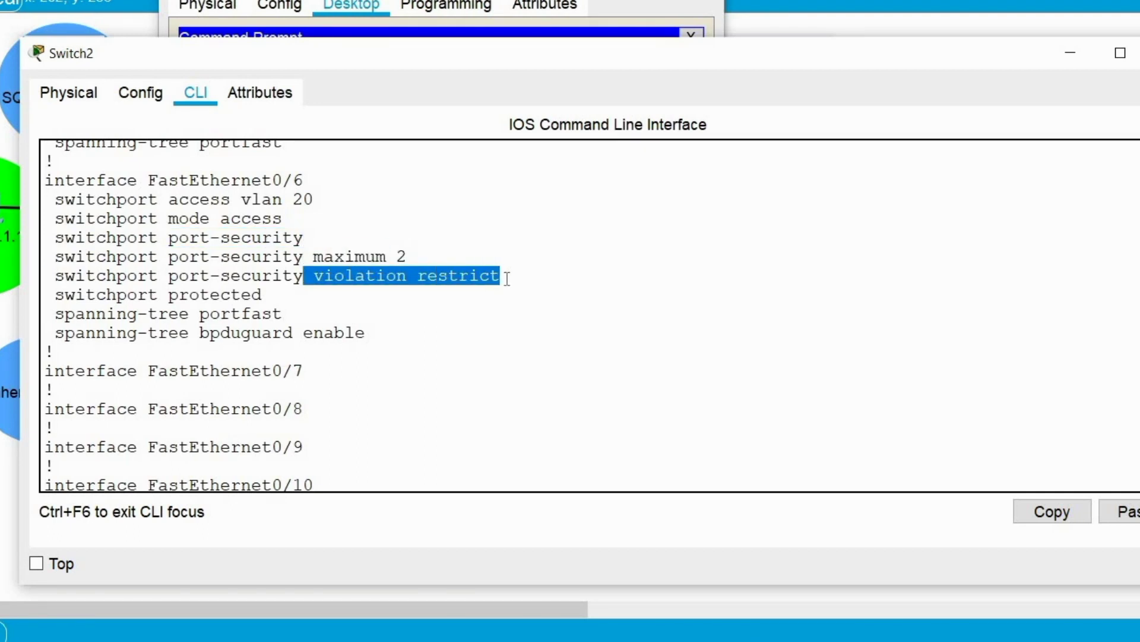
left_click(303, 256)
left_click(419, 258, "shift")
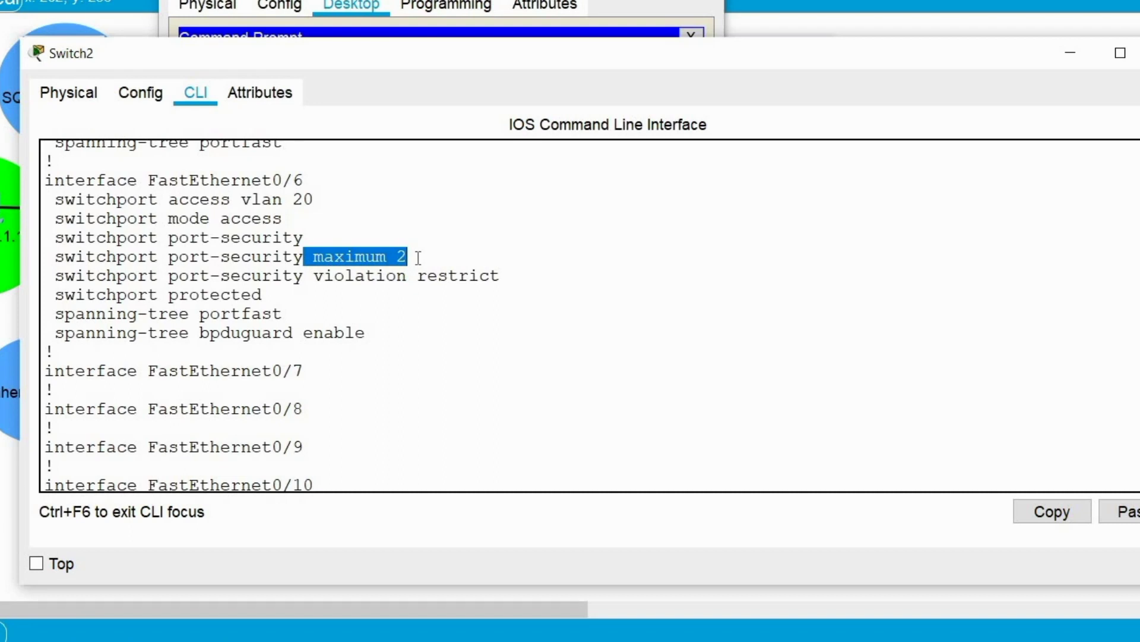
double_click(259, 184)
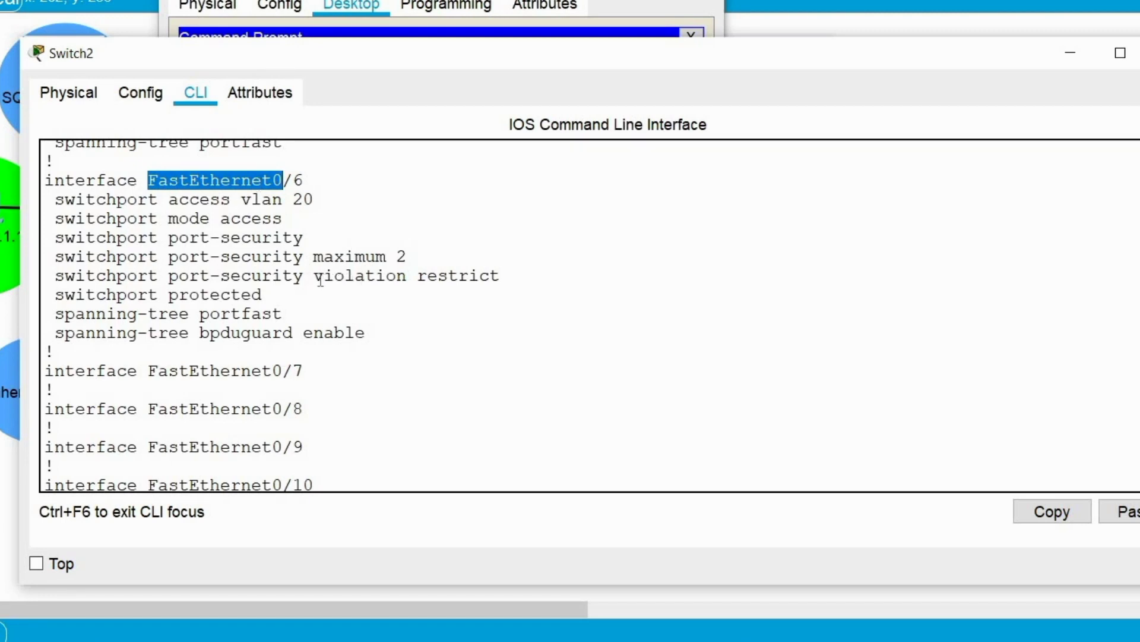
left_click_drag(313, 276, 407, 277)
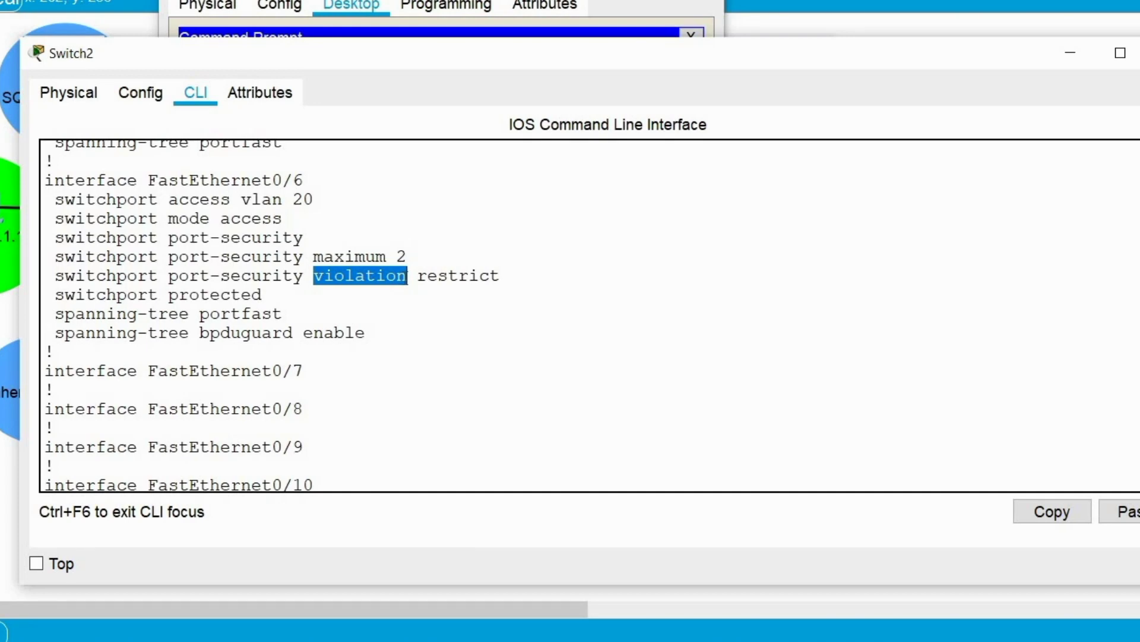
Step: Page to the end of the running configuration and run sh mac address-table interfaces fa0/6
key("space")
key("space")
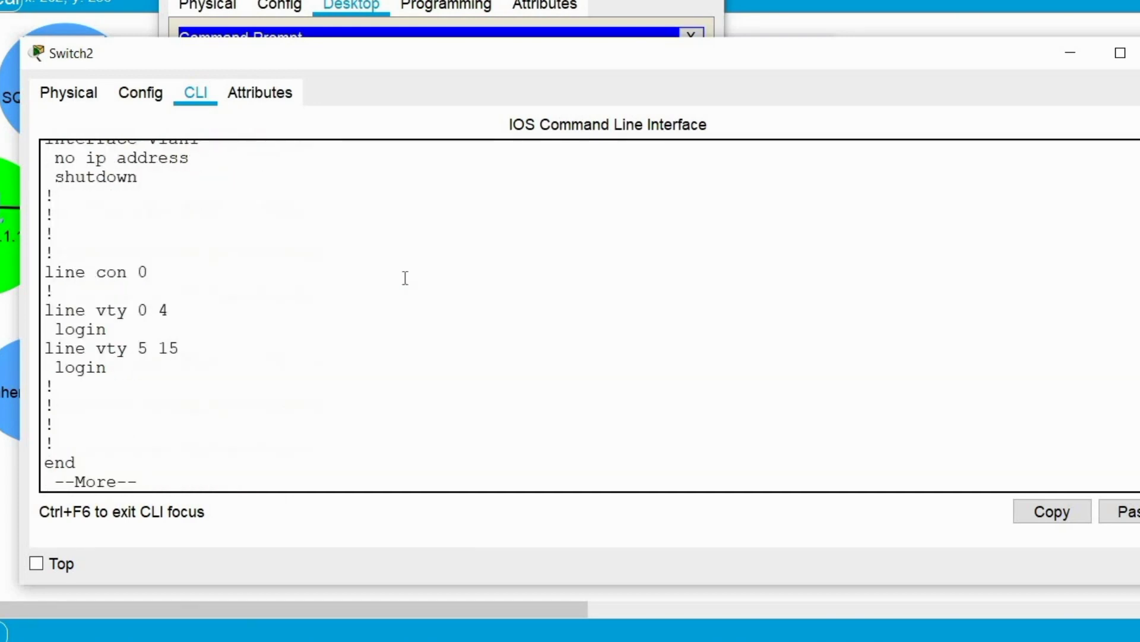
type("sh")
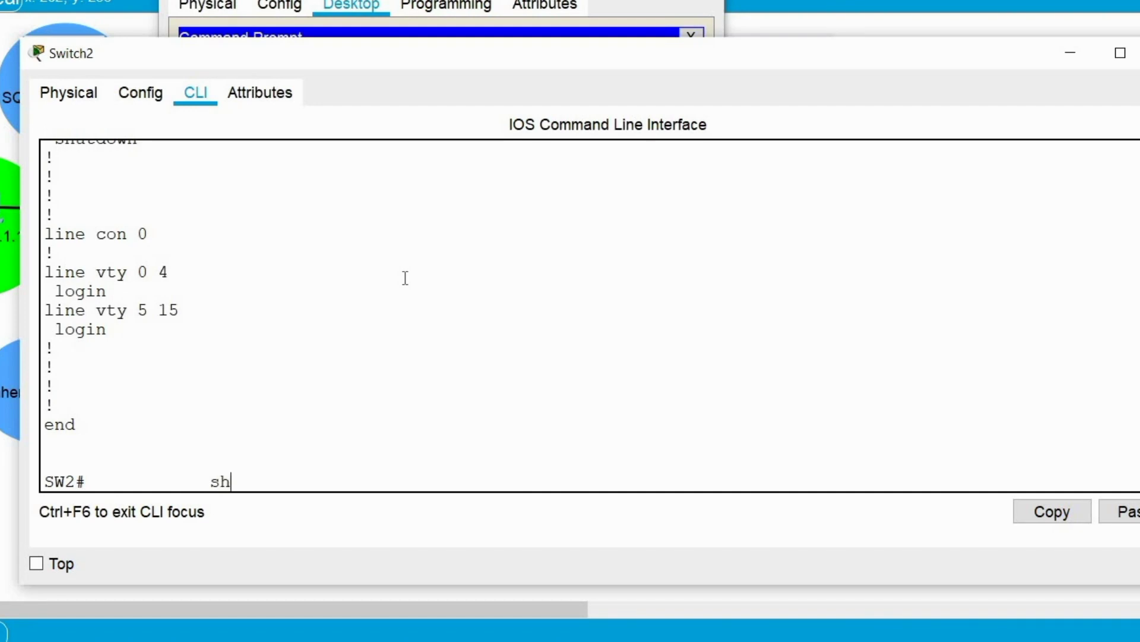
type(" mac add")
key("Tab")
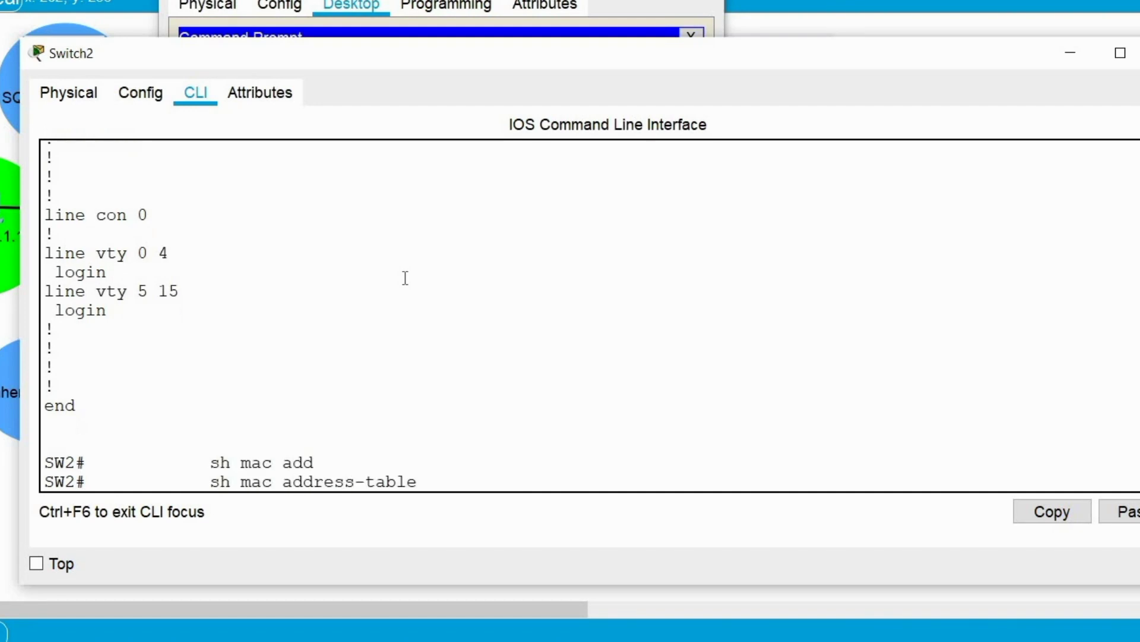
type("inter")
key("Tab")
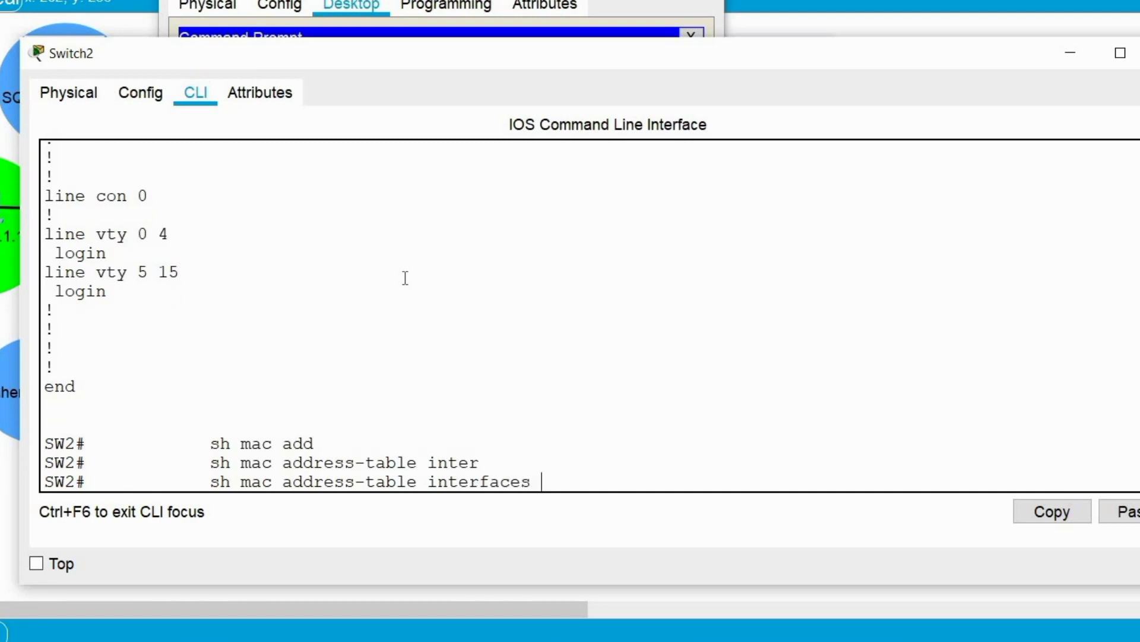
type("fa0/6")
key("Return")
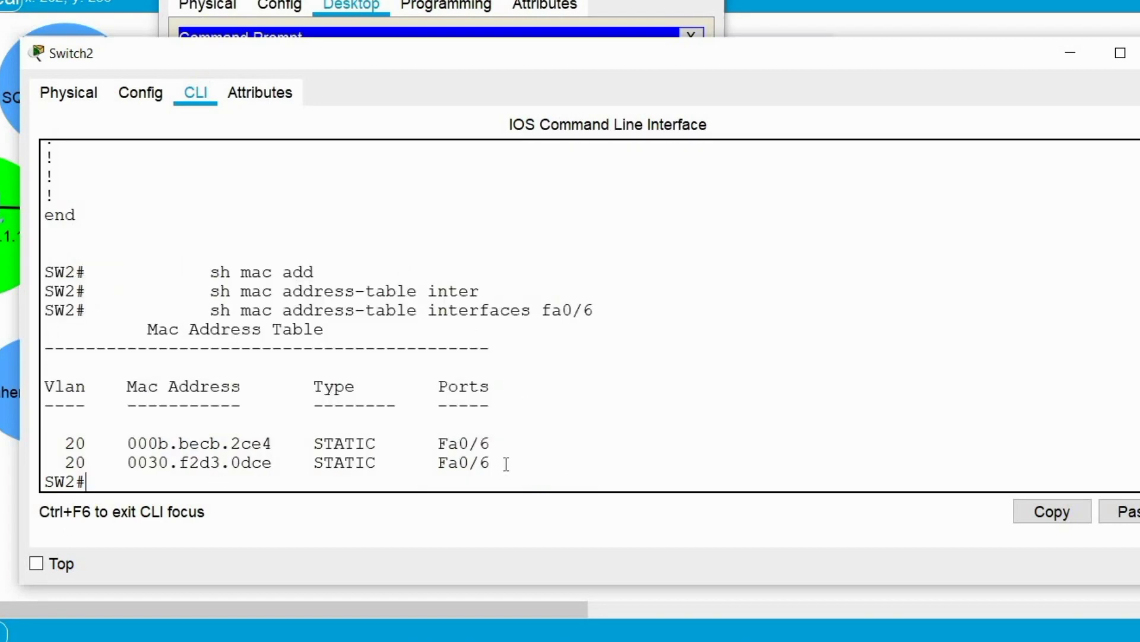
Step: Compare the MAC addresses learned on Fa0/6 with the addresses labelled under the PCs connected to the hub
left_click_drag(490, 462, 98, 387)
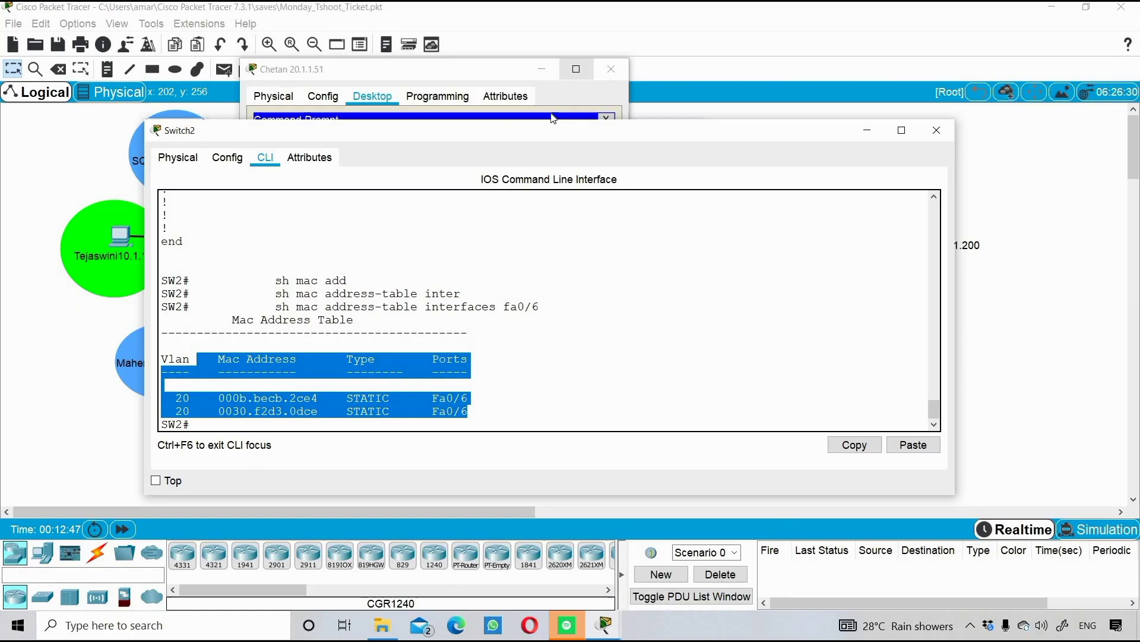
left_click_drag(563, 133, 556, 17)
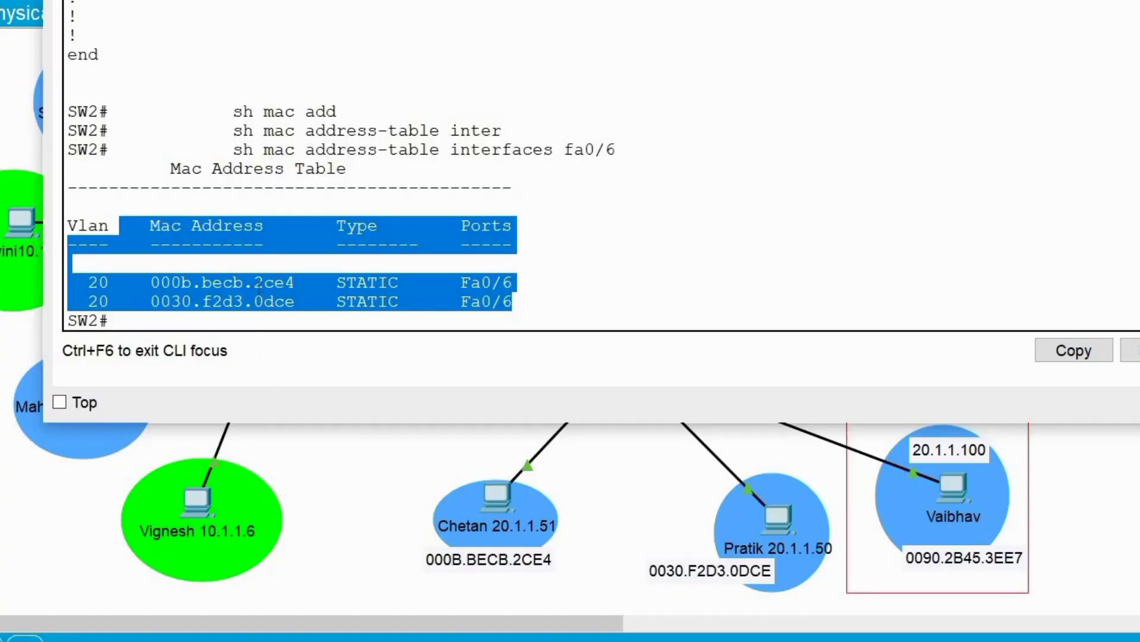
left_click(255, 301)
left_click_drag(254, 282, 296, 282)
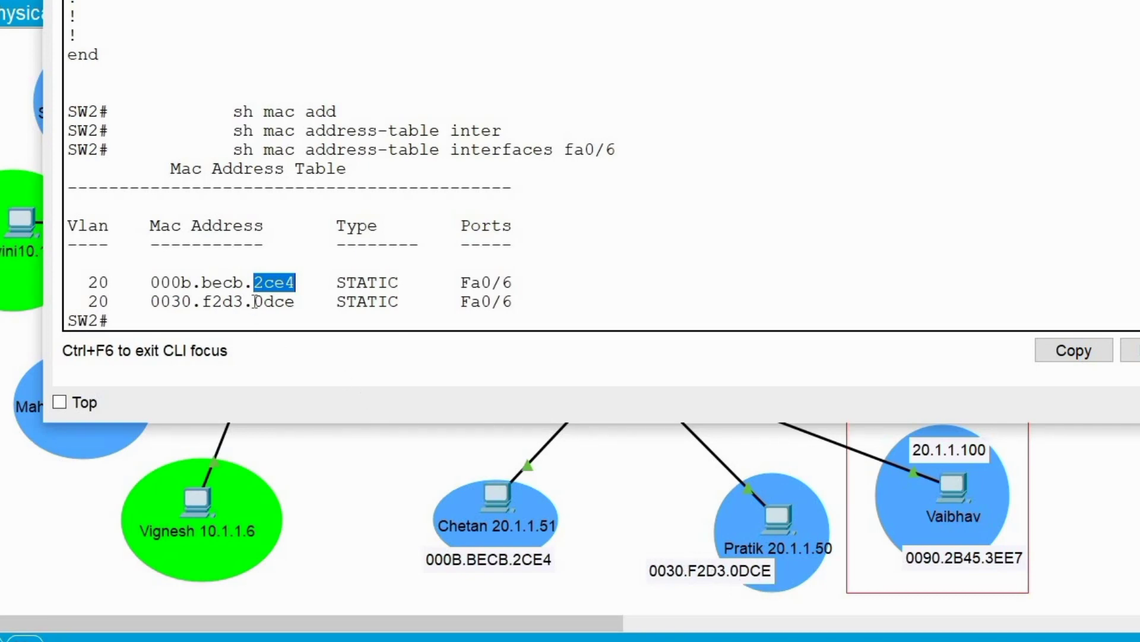
left_click(319, 301)
left_click(318, 301, "shift")
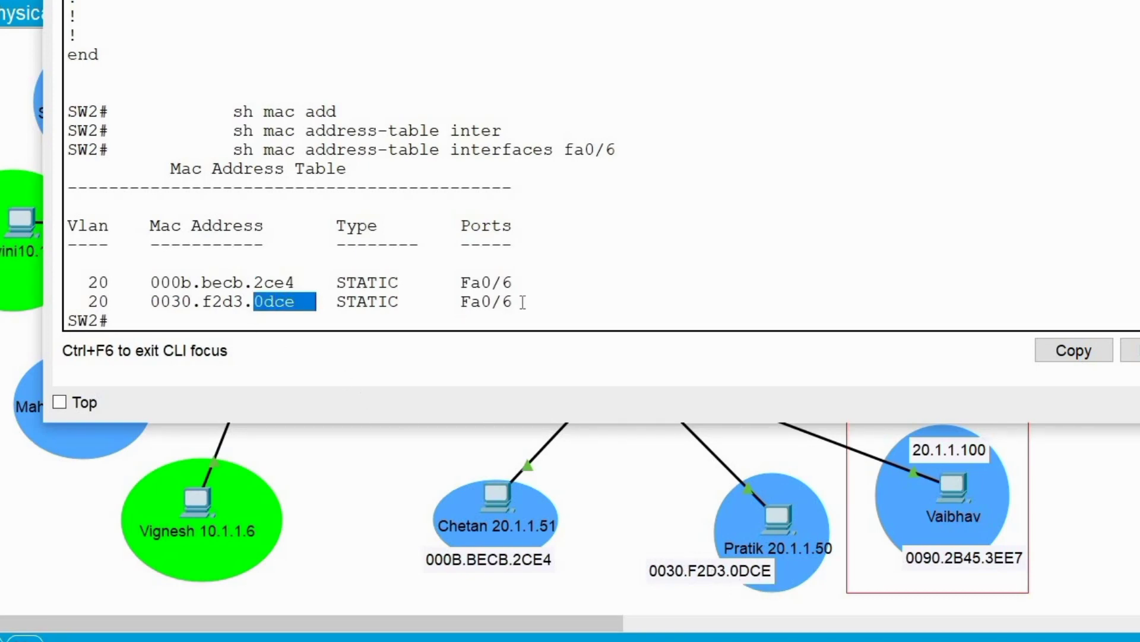
left_click_drag(513, 301, 384, 269)
left_click(383, 270)
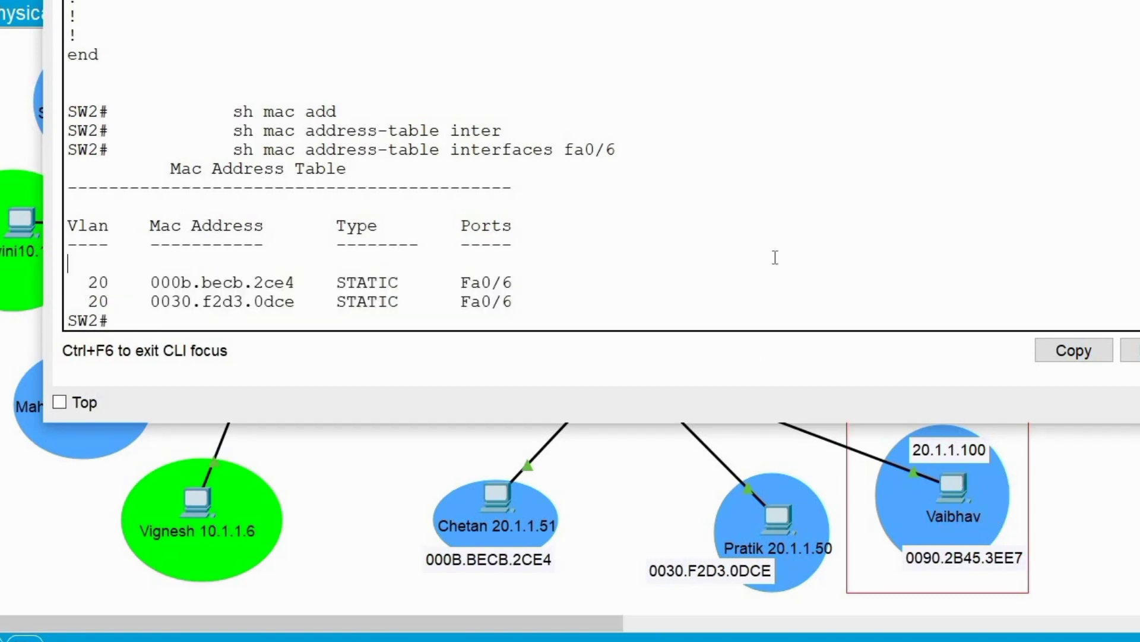
Step: Recheck the port-security maximum line of FastEthernet0/6 in the running configuration output, and return to the SW2 prompt
scroll(543, 161, "up", 8)
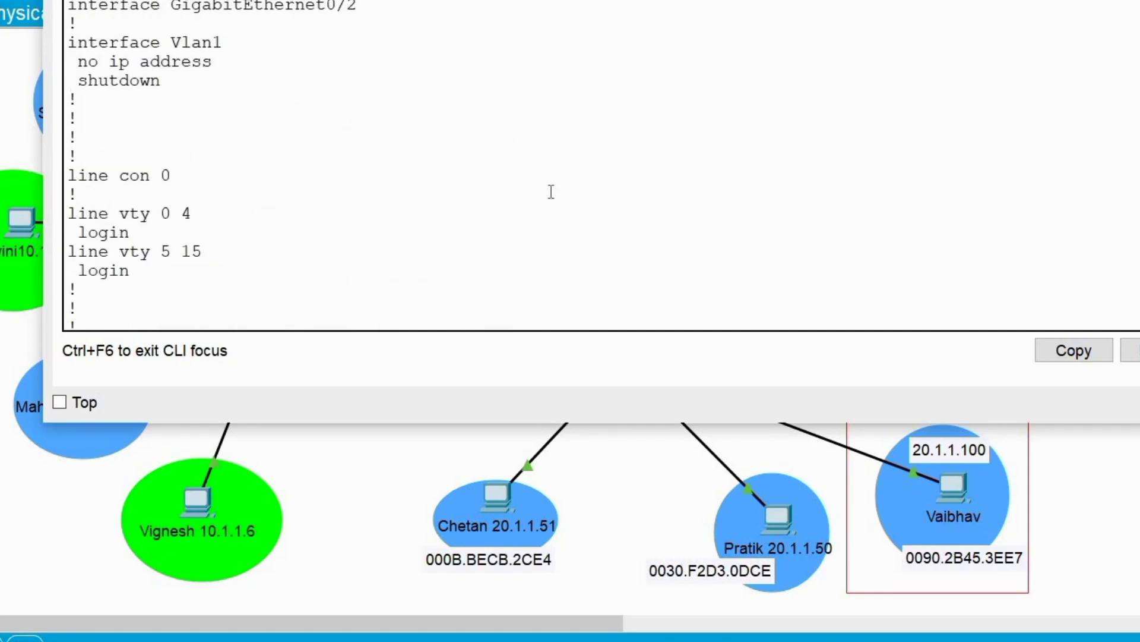
scroll(551, 191, "up", 15)
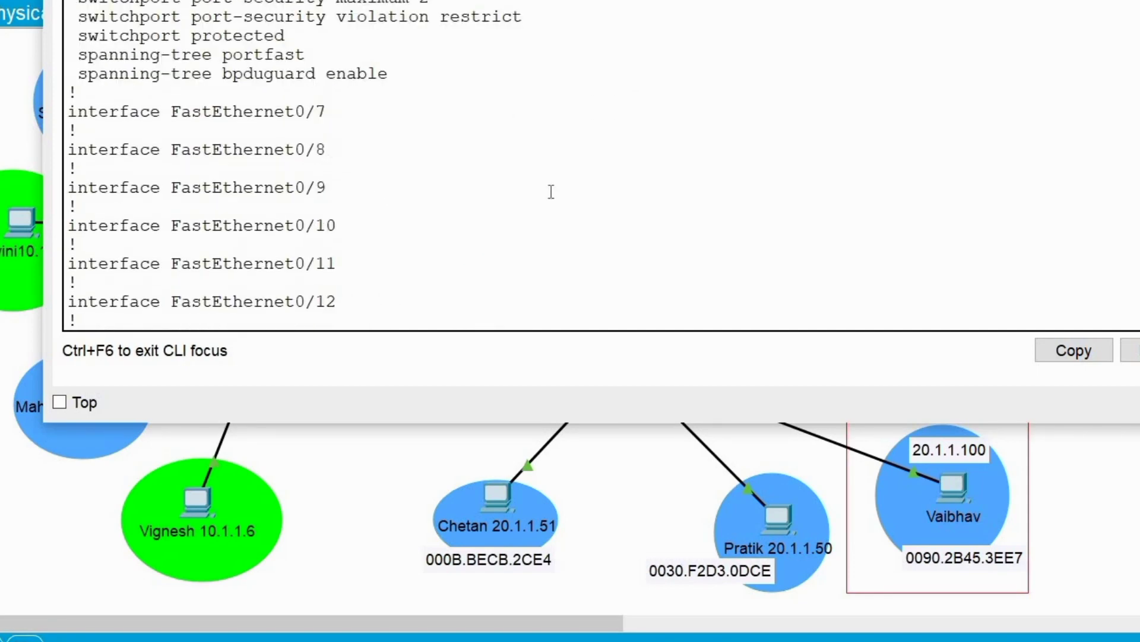
left_click_drag(287, 154, 431, 153)
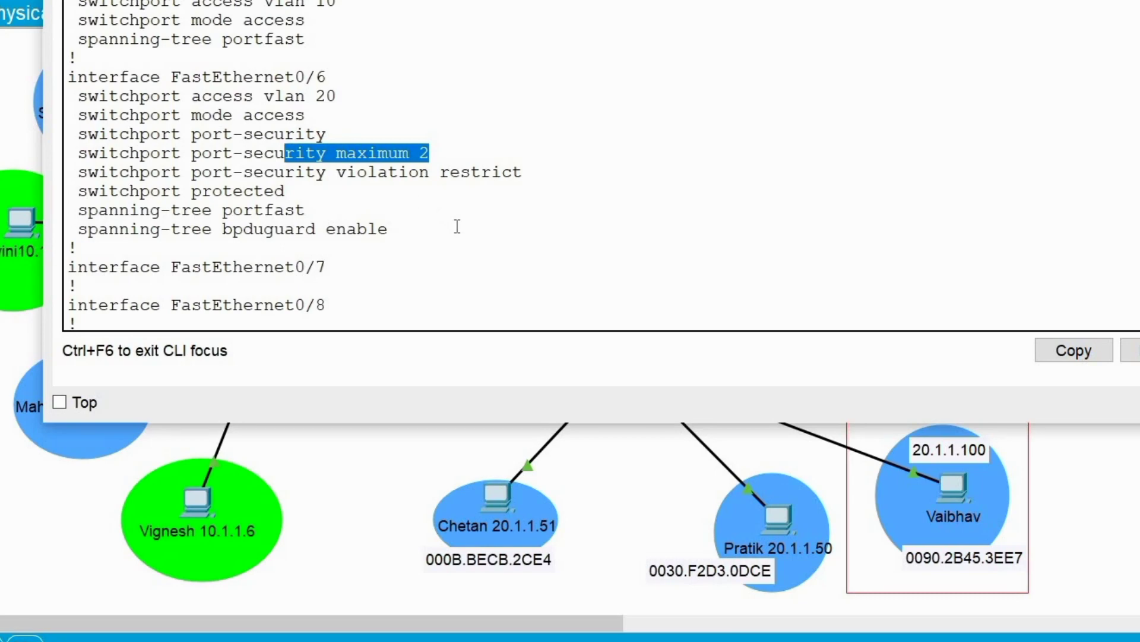
scroll(458, 229, "down", 5)
scroll(457, 232, "down", 10)
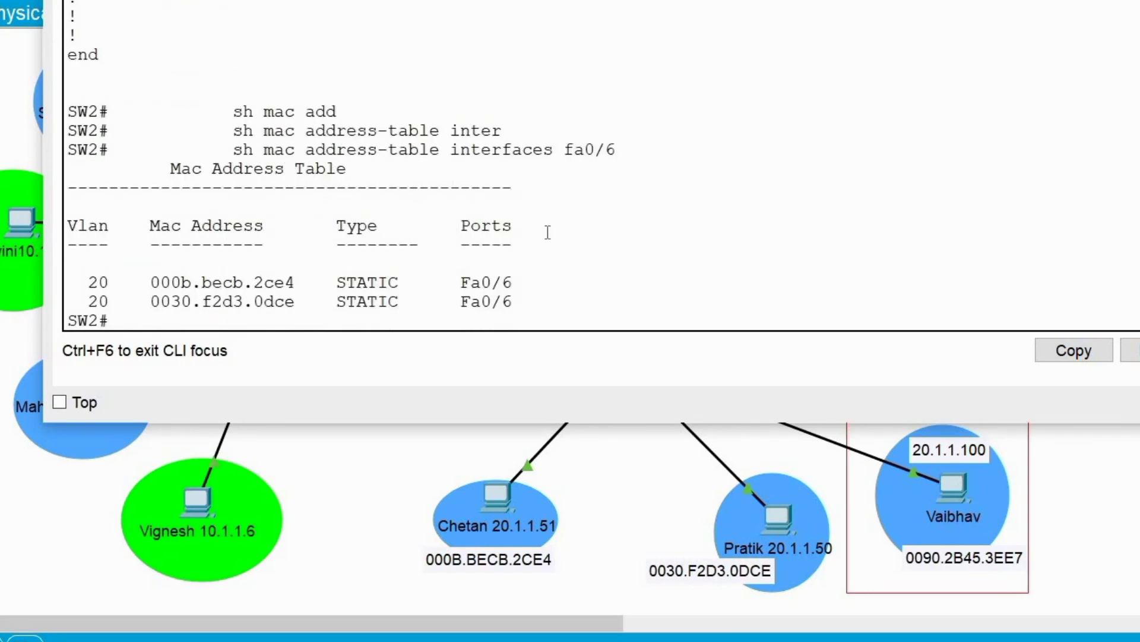
Step: Enter global configuration mode on SW2 and select interface fa0/6 for configuration
type("config t")
key("Return")
key("Return")
key("Return")
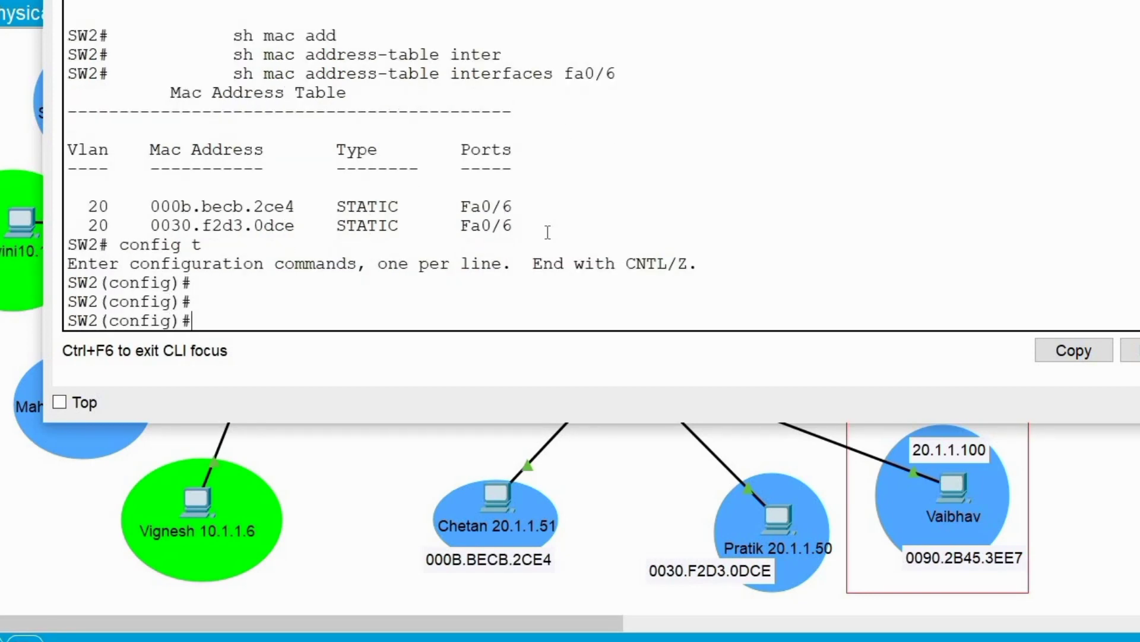
type("int fa0/6")
key("Return")
Step: Check the permitted range for switchport port-security maximum on fa0/6 and set the maximum to 3 addresses
type("sw")
key("Tab")
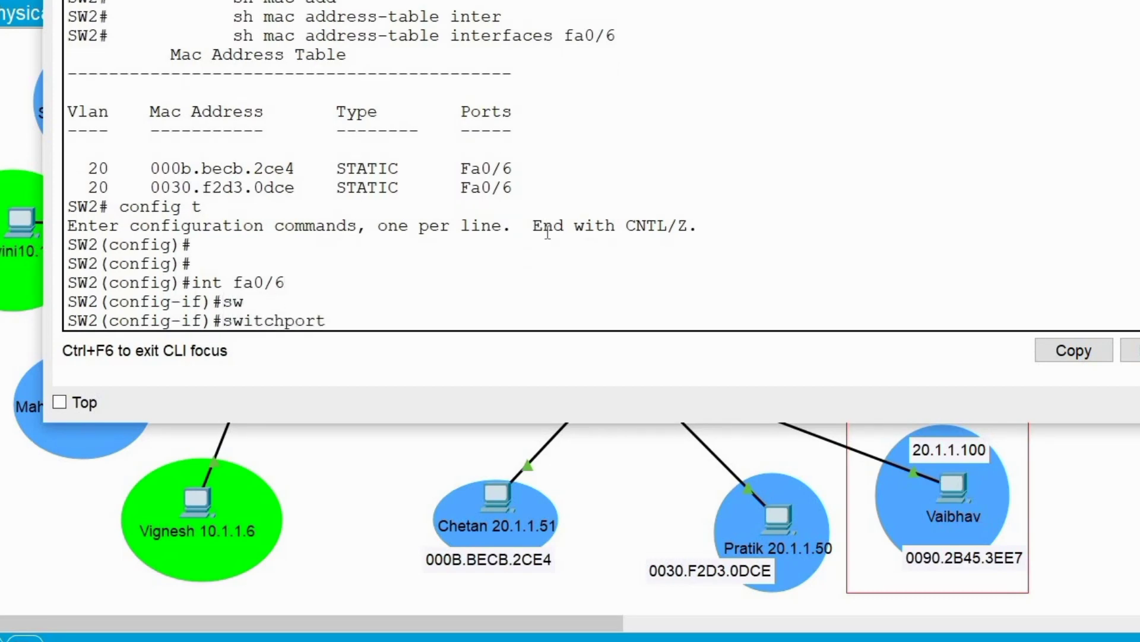
type("po")
key("Tab")
type("m")
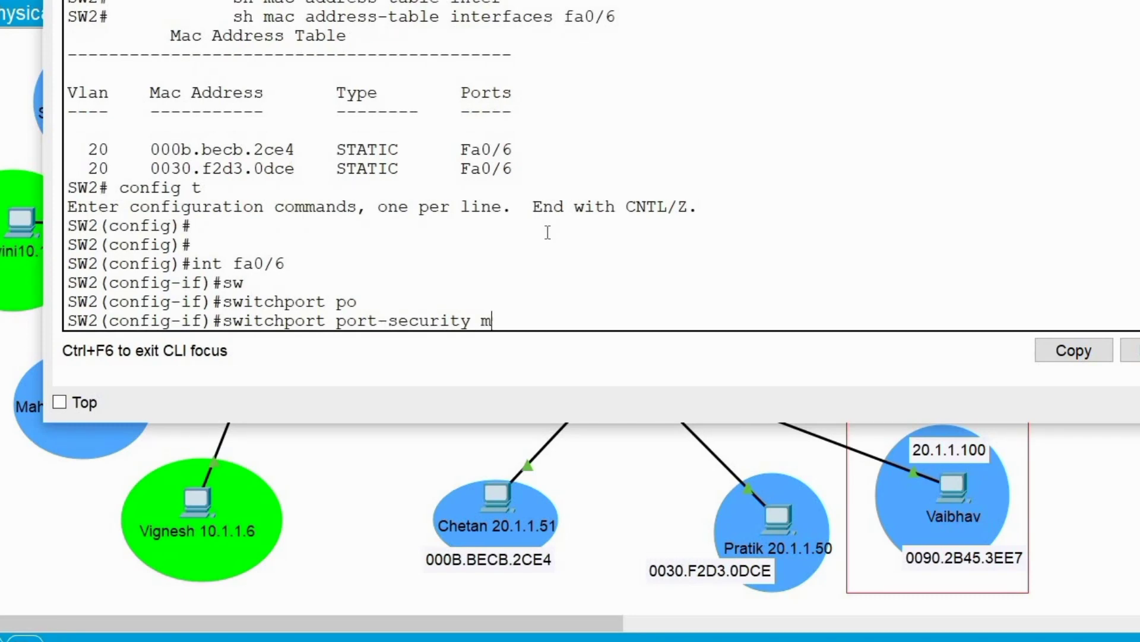
type("a")
key("Tab")
type("z")
key("BackSpace")
type("x")
key("Tab")
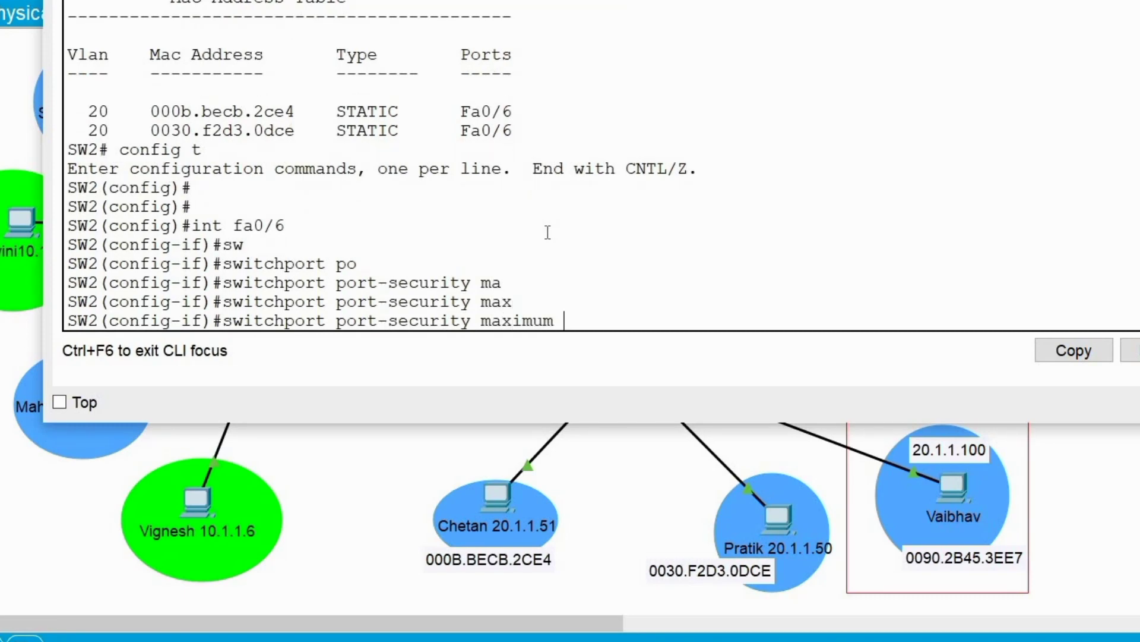
type("?")
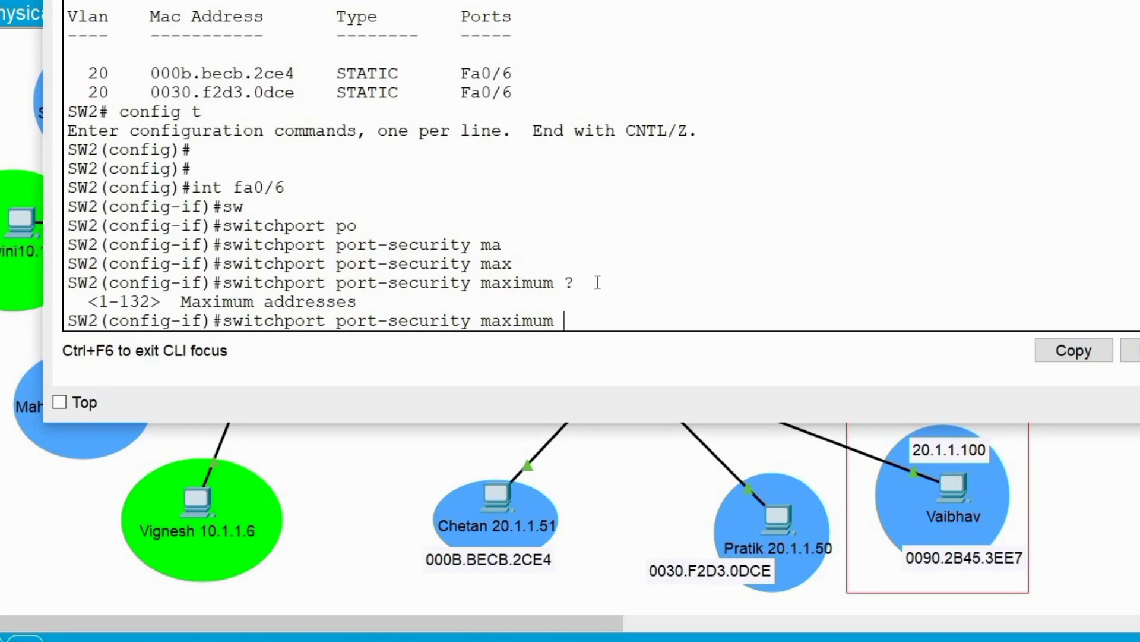
type("3")
key("Return")
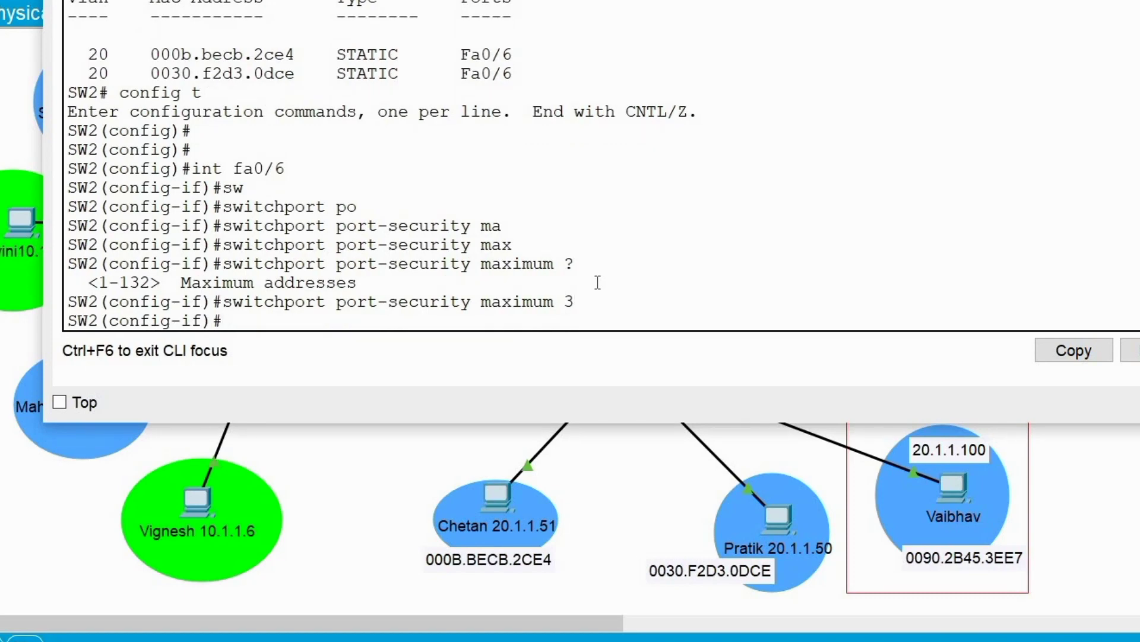
Step: End configuration mode on SW2 and return to the privileged EXEC prompt
type("d")
key("BackSpace")
type("end")
key("Return")
key("Return")
key("Return")
key("Return")
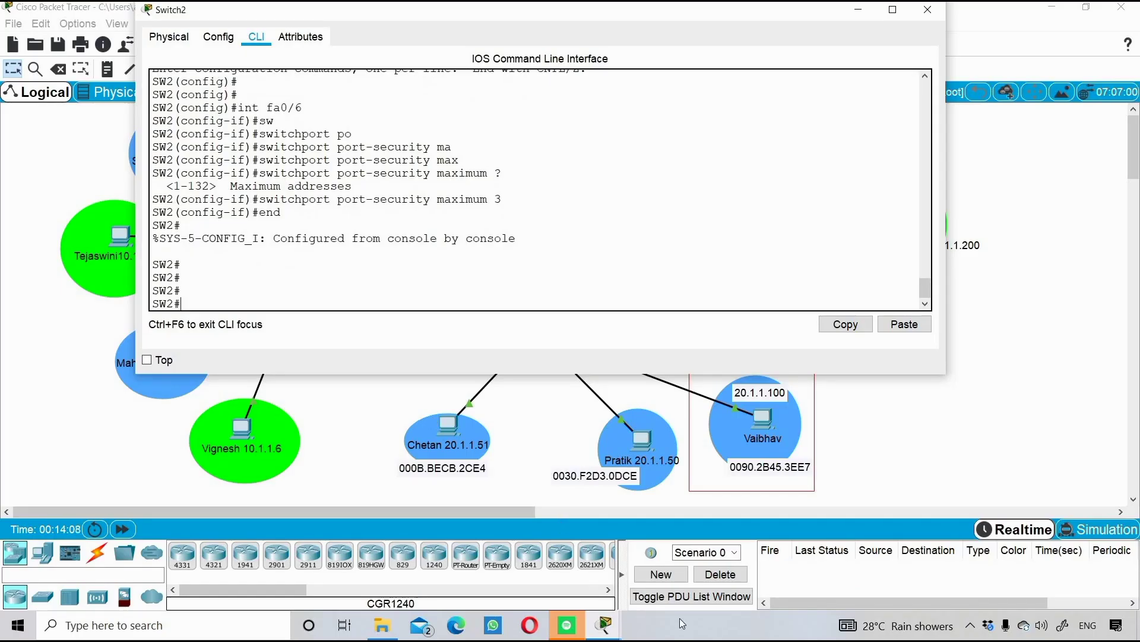
Step: Ping 20.1.1.200 from the command prompt of the PC at 20.1.1.100, widening its window for readability
left_click(601, 622)
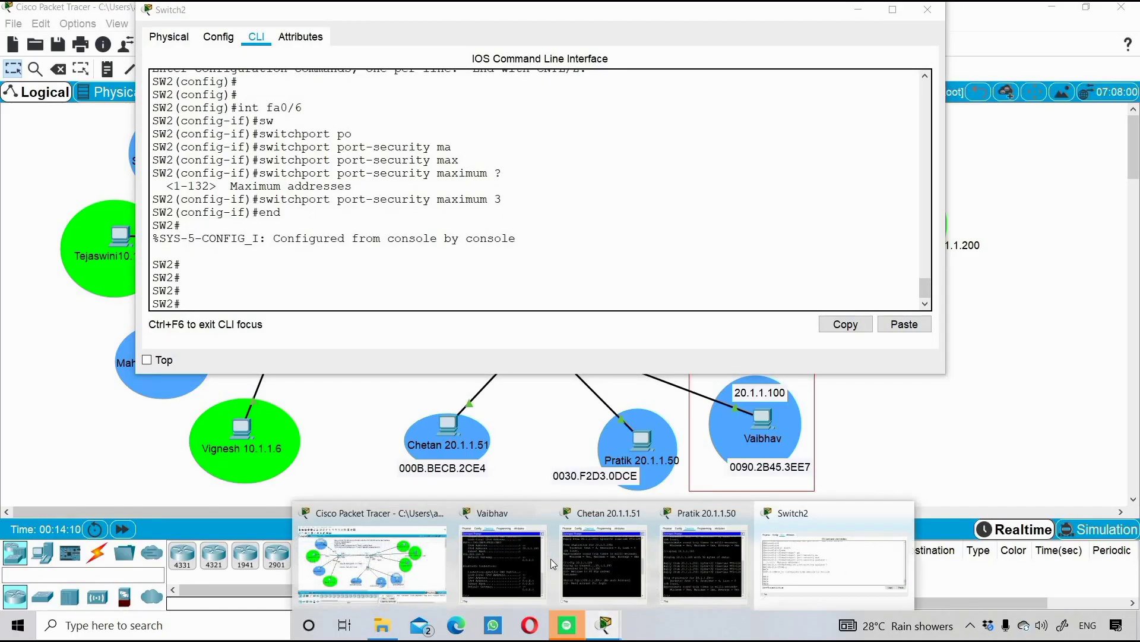
left_click(519, 561)
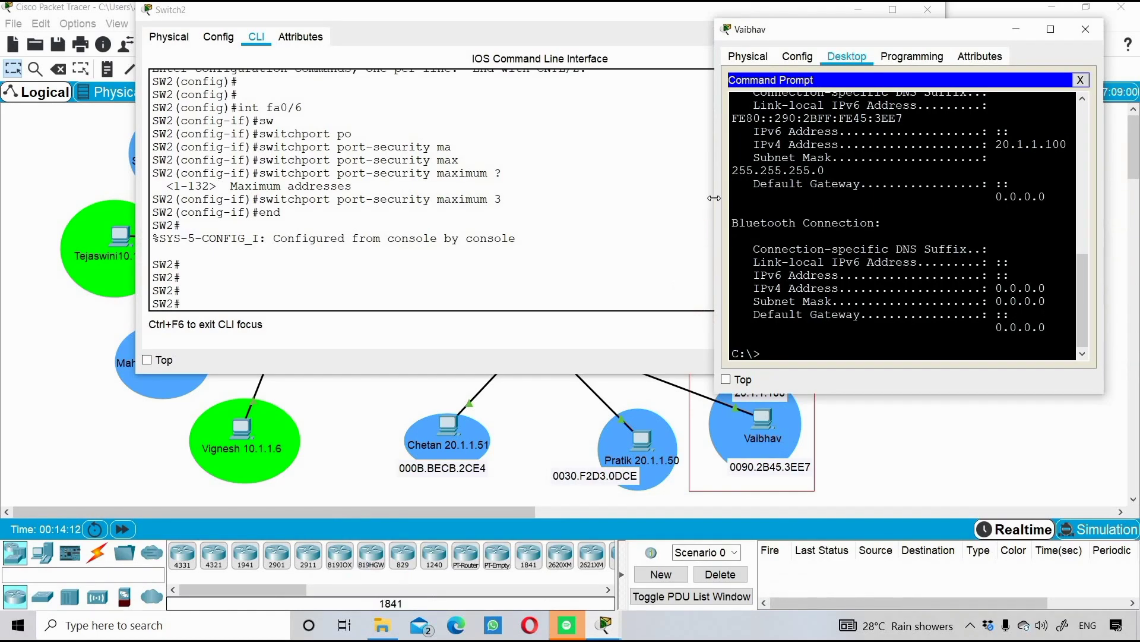
left_click_drag(616, 195, 581, 194)
type("ipconfig")
key("Up")
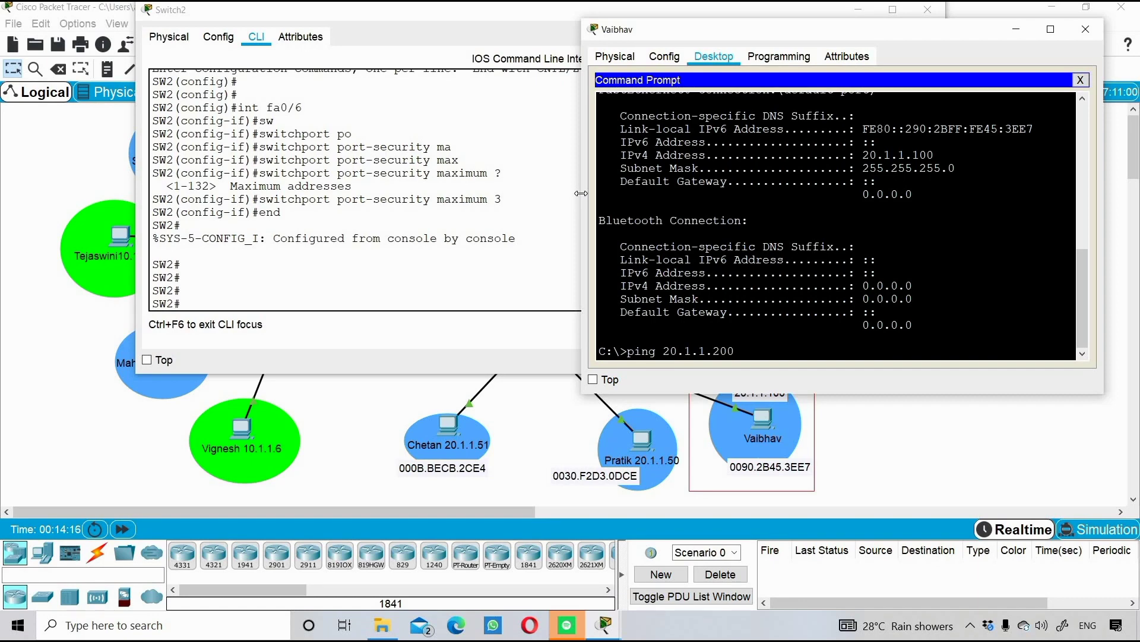
key("Return")
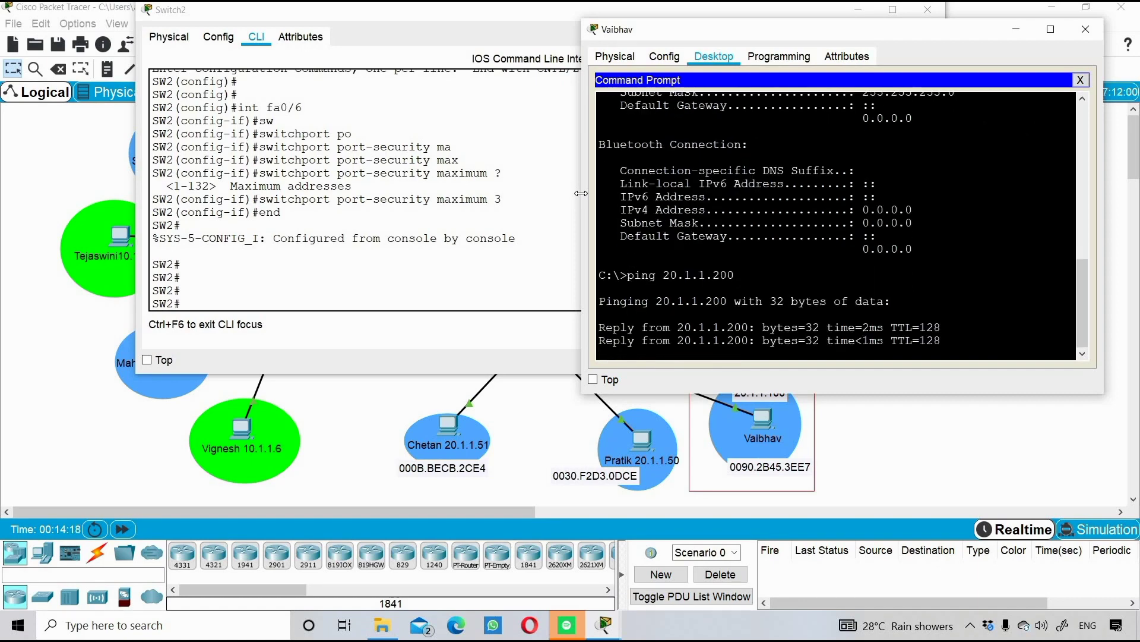
Step: Run sh mac address-table interfaces fa0/6 on SW2 and highlight the 0090.2b45.3ee7 entry for comparison with the PC's label
left_click(453, 217)
type("config t")
key("BackSpace")
key("BackSpace")
key("BackSpace")
key("BackSpace")
key("BackSpace")
key("BackSpace")
key("BackSpace")
key("BackSpace")
key("BackSpace")
type("sh mac address-table interfaces fa0/6")
key("Return")
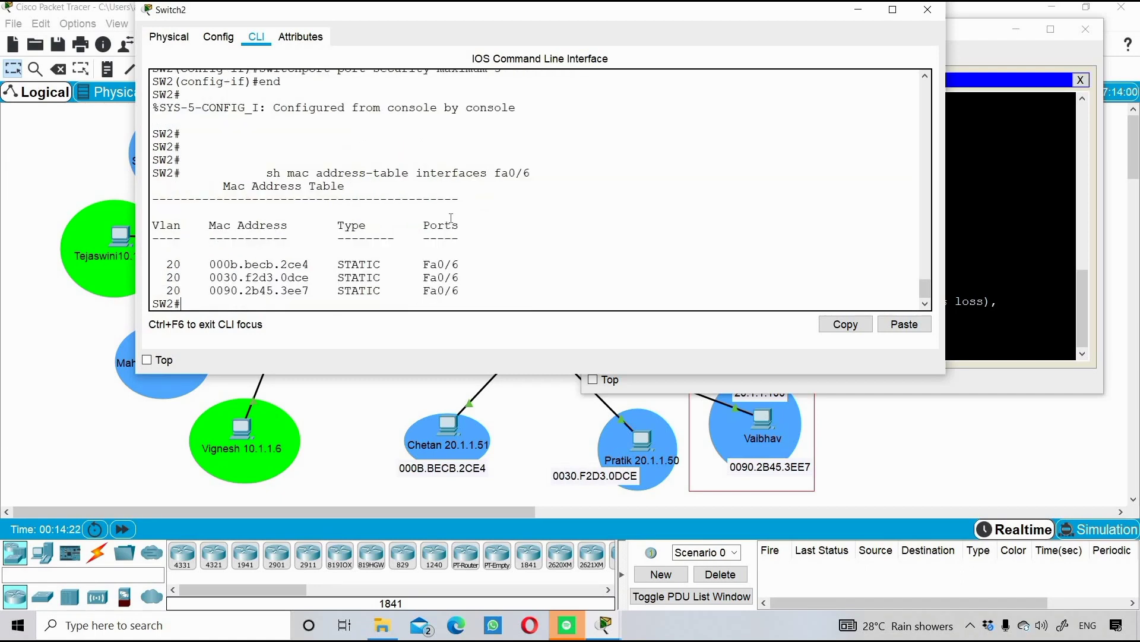
left_click_drag(303, 292, 296, 299)
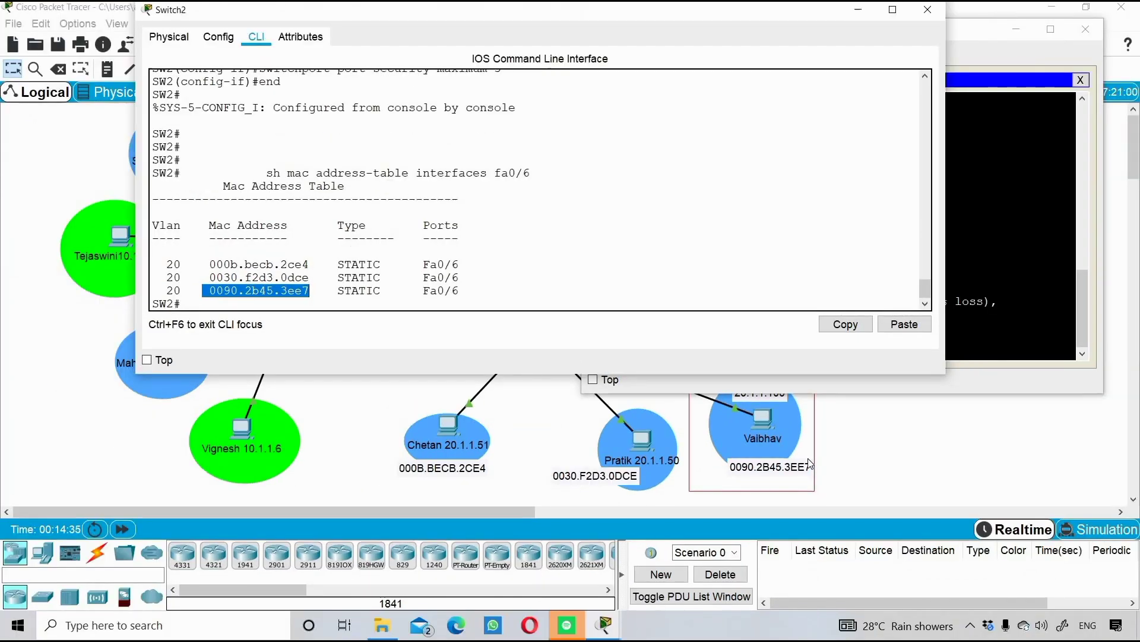
Step: Test an FTP connection to 20.1.1.200 from the 20.1.1.100 PC, leave the login with a blank username, and return to the topology
left_click(1034, 221)
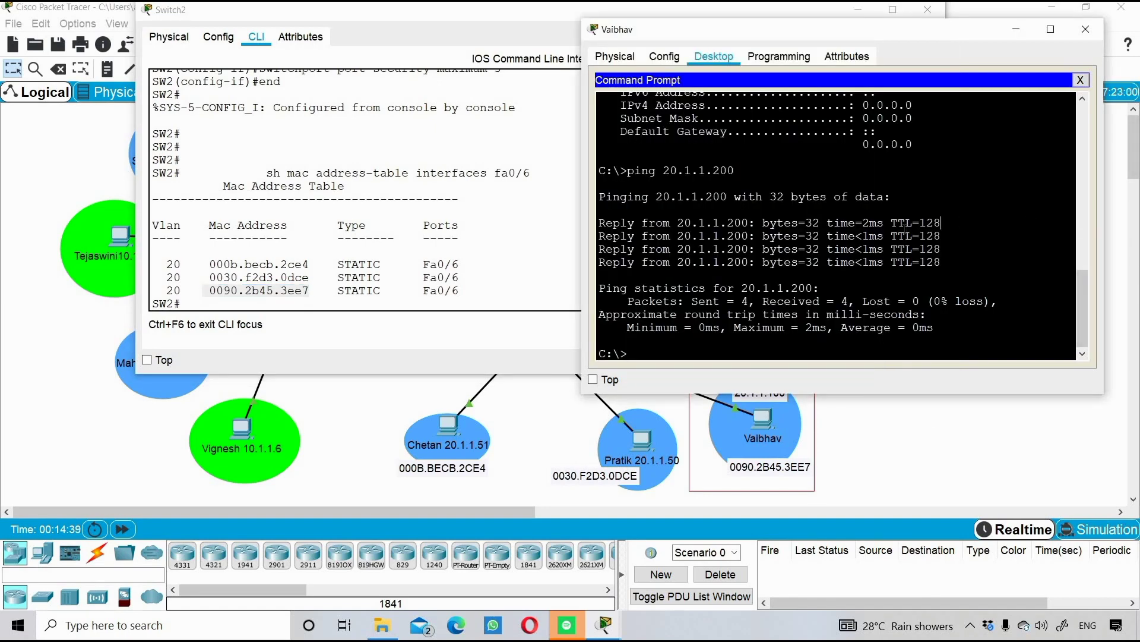
type("ftp 20.1.1.200")
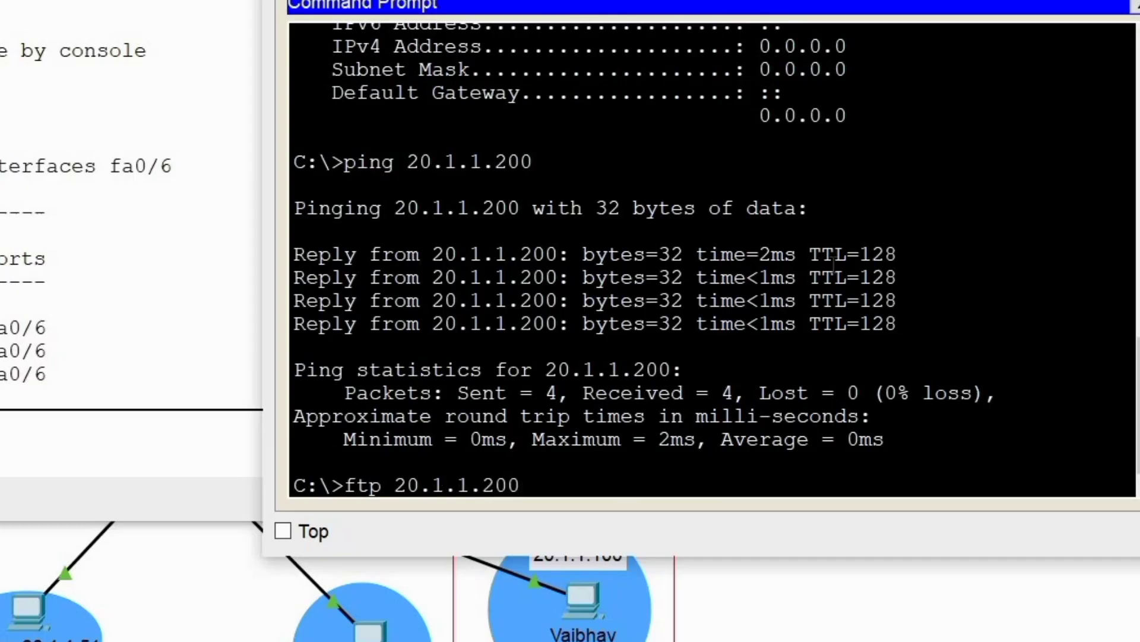
key("Return")
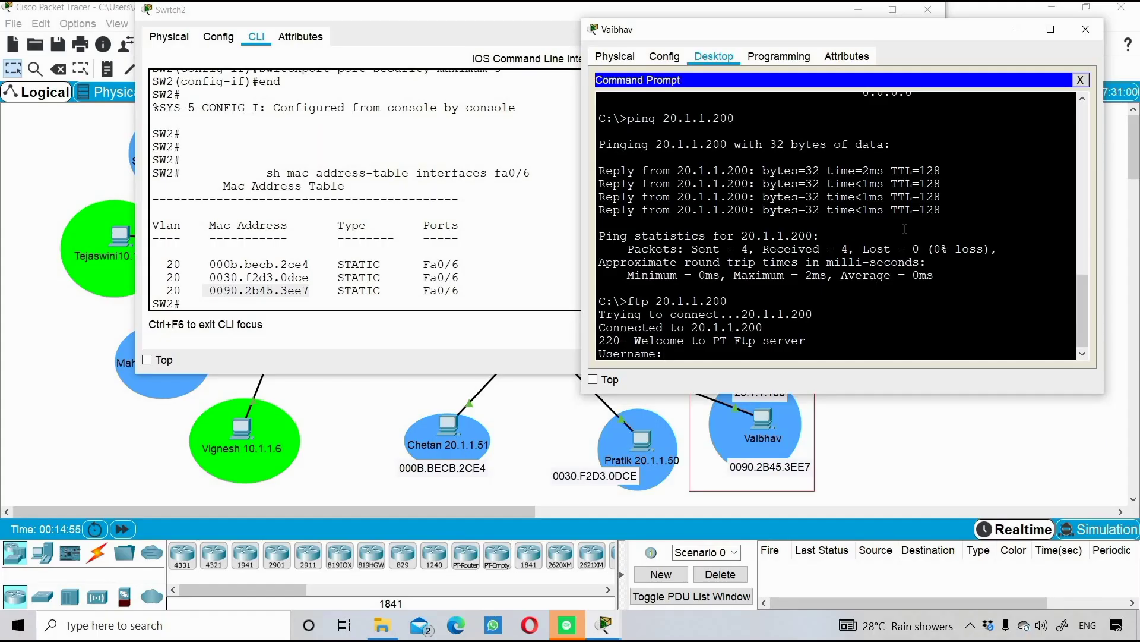
key("Return")
key("Return")
key("Return")
key("Return")
key("Return")
key("Return")
key("Return")
key("Return")
key("Return")
key("Return")
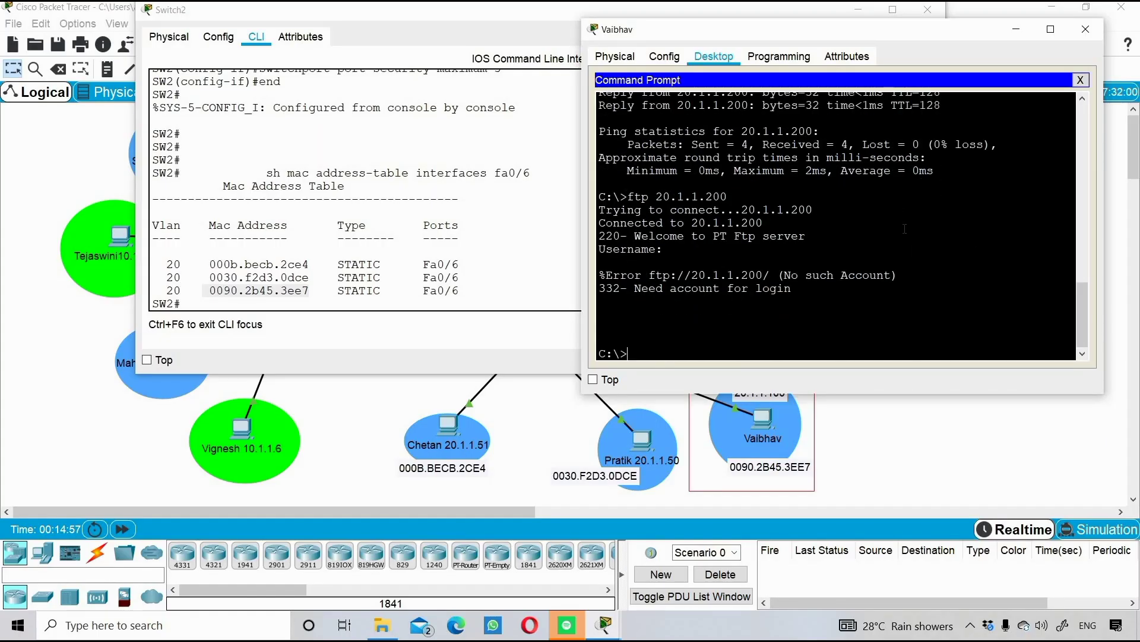
left_click(924, 439)
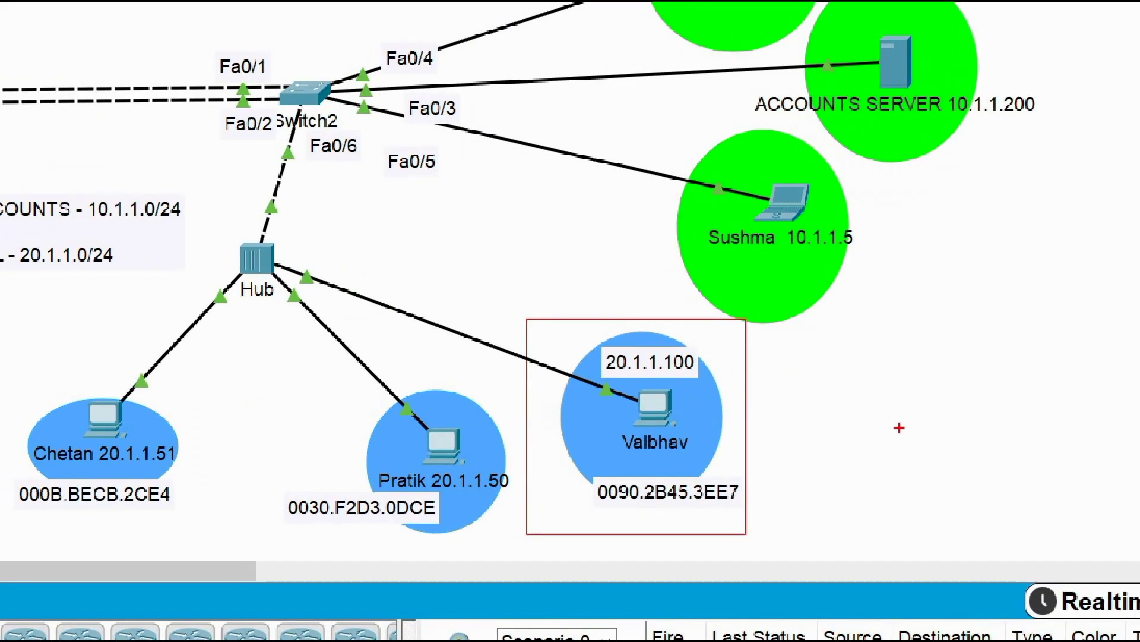
left_click_drag(697, 410, 835, 385)
mouse_move(694, 383)
left_mouse_down()
mouse_move(603, 363)
mouse_move(670, 464)
mouse_move(692, 380)
mouse_move(653, 490)
left_mouse_up()
left_click_drag(665, 395, 671, 392)
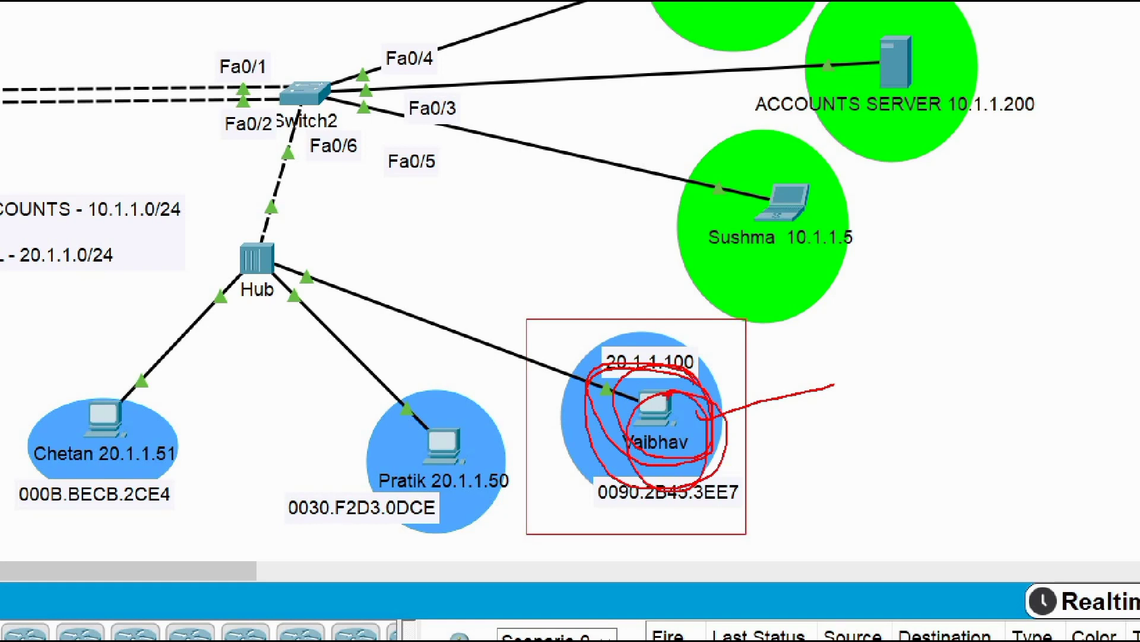
left_click_drag(429, 273, 413, 323)
mouse_move(260, 232)
left_mouse_down()
mouse_move(298, 294)
mouse_move(210, 224)
left_mouse_up()
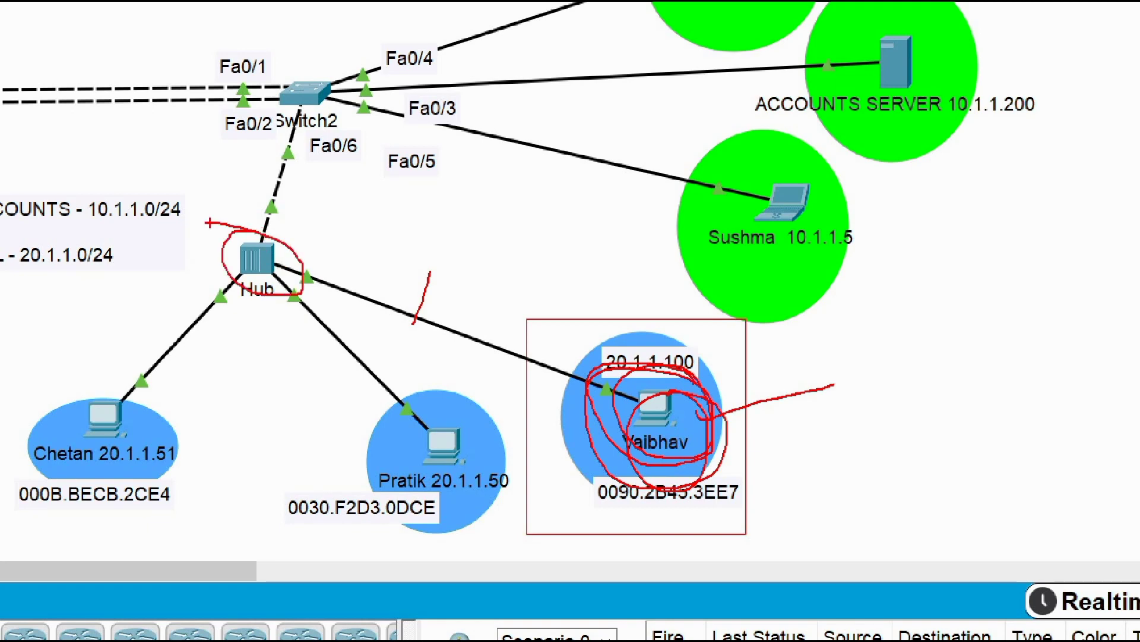
mouse_move(314, 35)
left_mouse_down()
mouse_move(314, 83)
mouse_move(297, 71)
mouse_move(337, 63)
left_mouse_up()
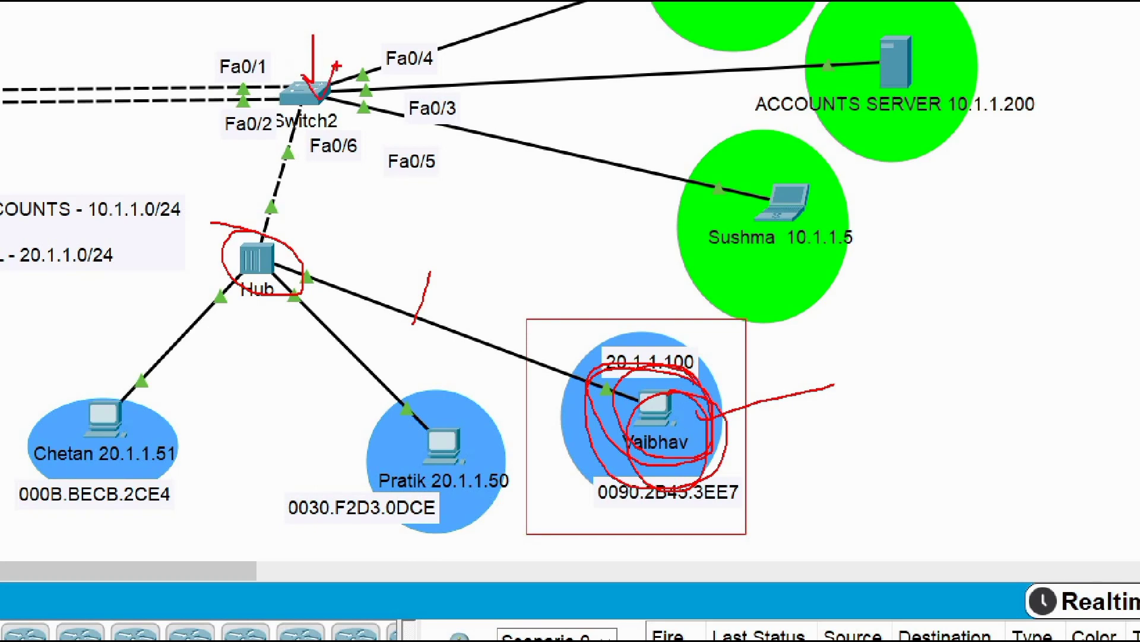
mouse_move(338, 167)
left_mouse_down()
mouse_move(340, 202)
mouse_move(337, 164)
mouse_move(355, 174)
mouse_move(362, 156)
left_mouse_up()
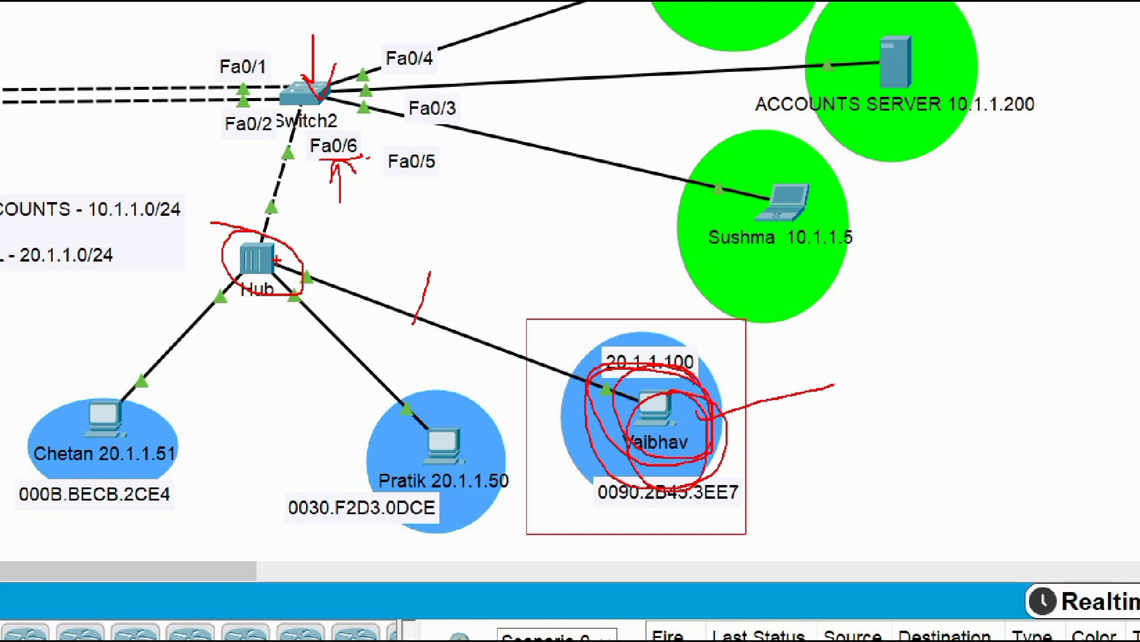
key("Escape")
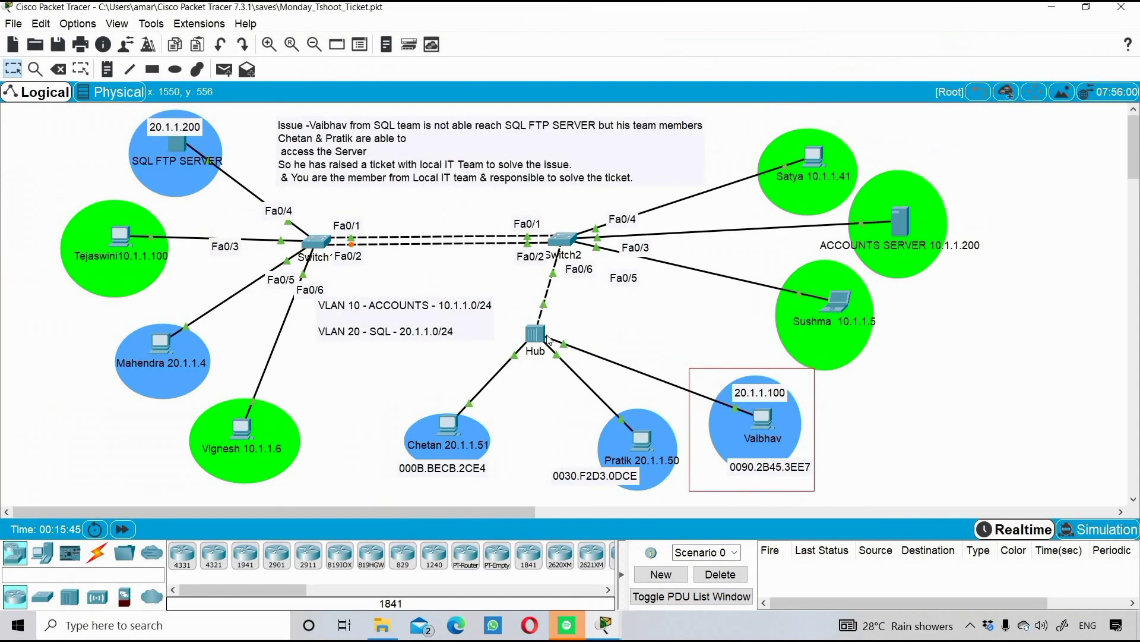